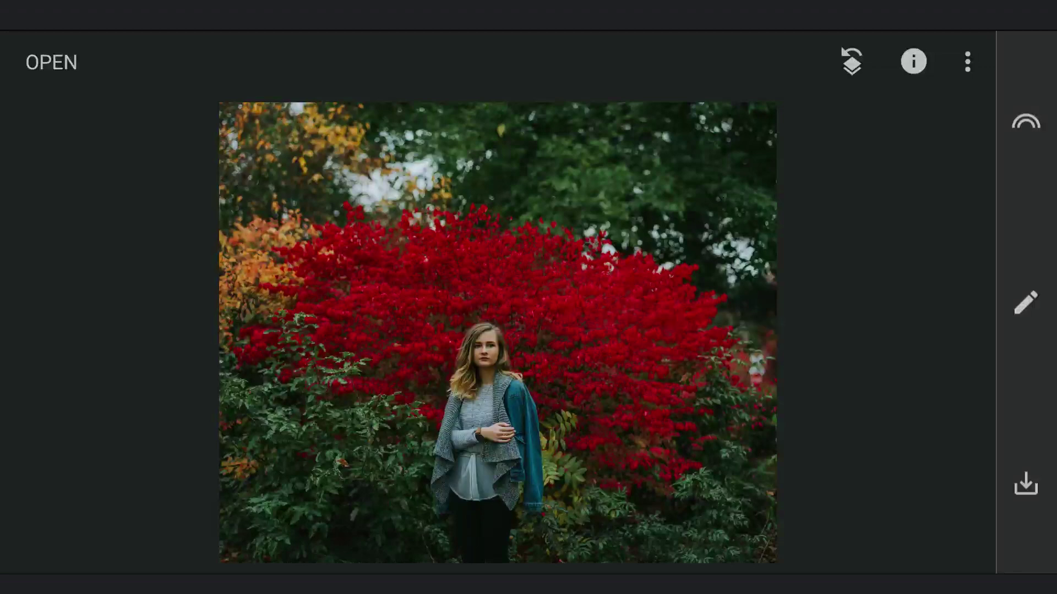
# Start a Double Exposure with the portrait and position the overlay over the photo
pyautogui.click(1026, 302)
pyautogui.moveTo(885, 370); pyautogui.dragTo(885, 190)
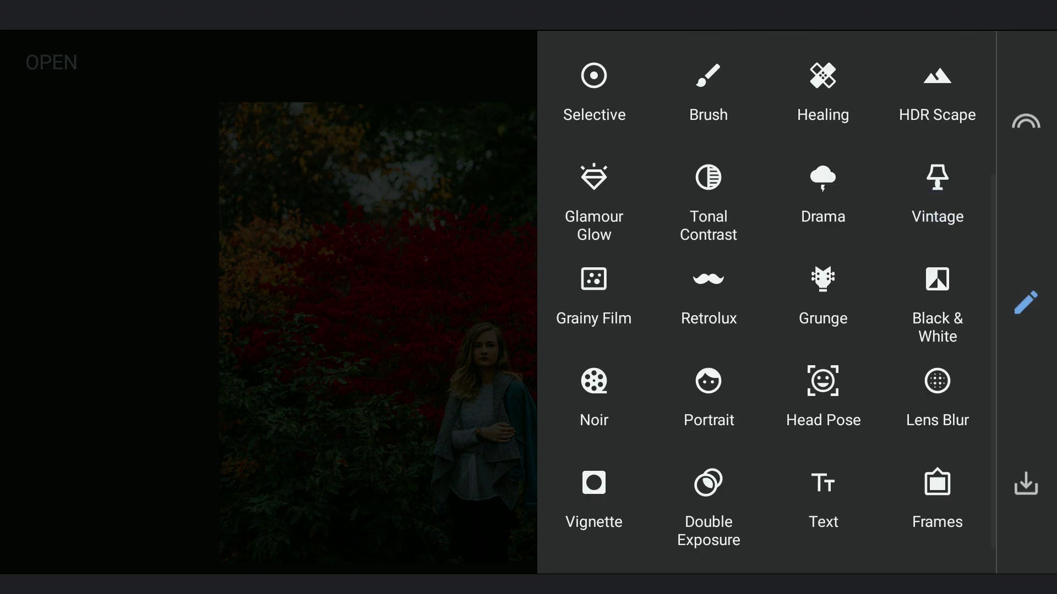
pyautogui.click(709, 508)
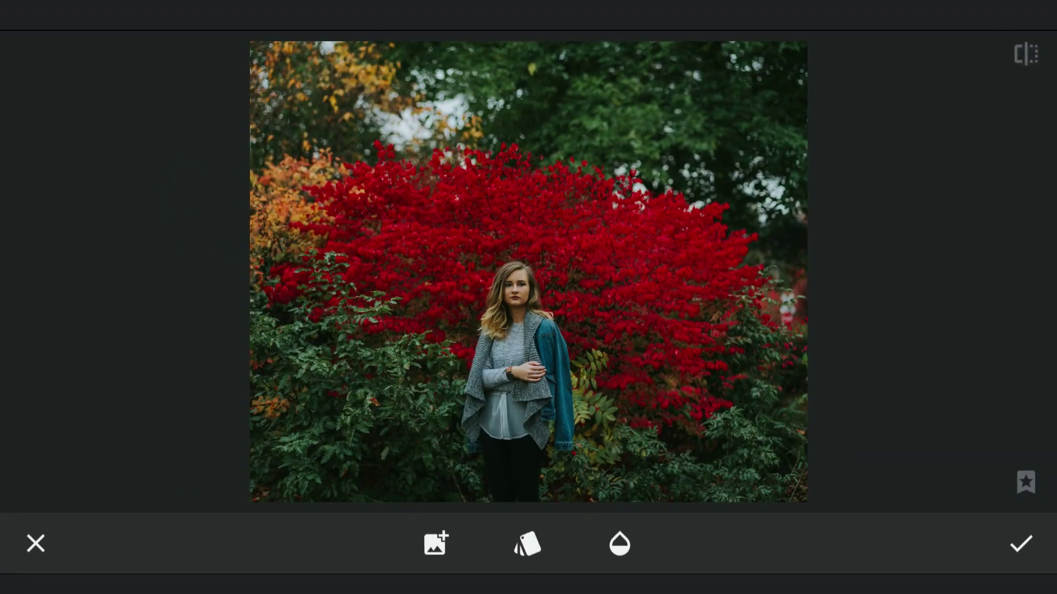
pyautogui.moveTo(610, 358); pyautogui.dragTo(612, 385)
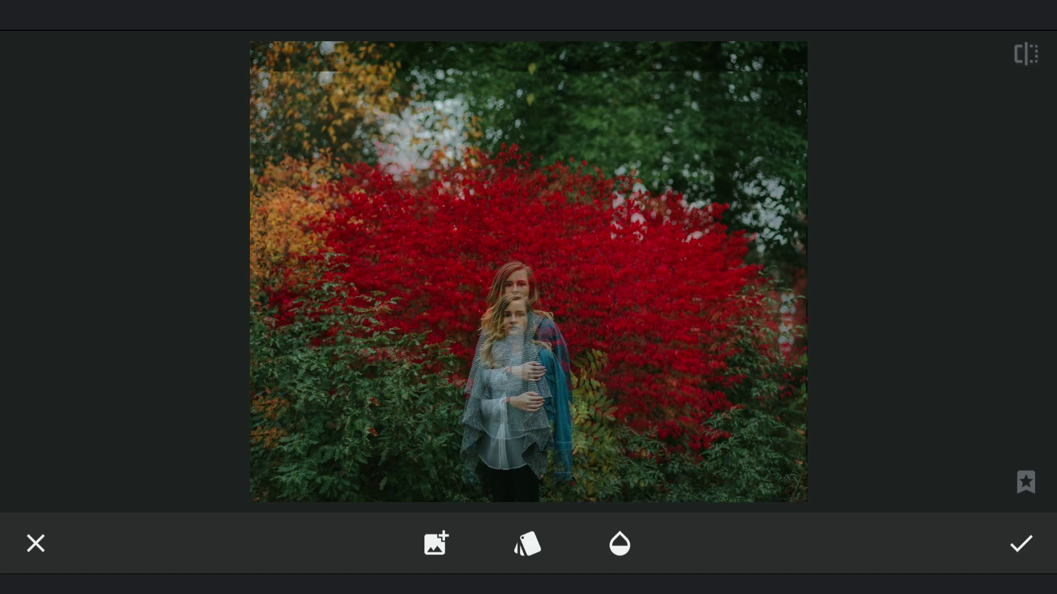
# Set overlay opacity to maximum, drag it down to leave a black top band, and apply
pyautogui.click(620, 543)
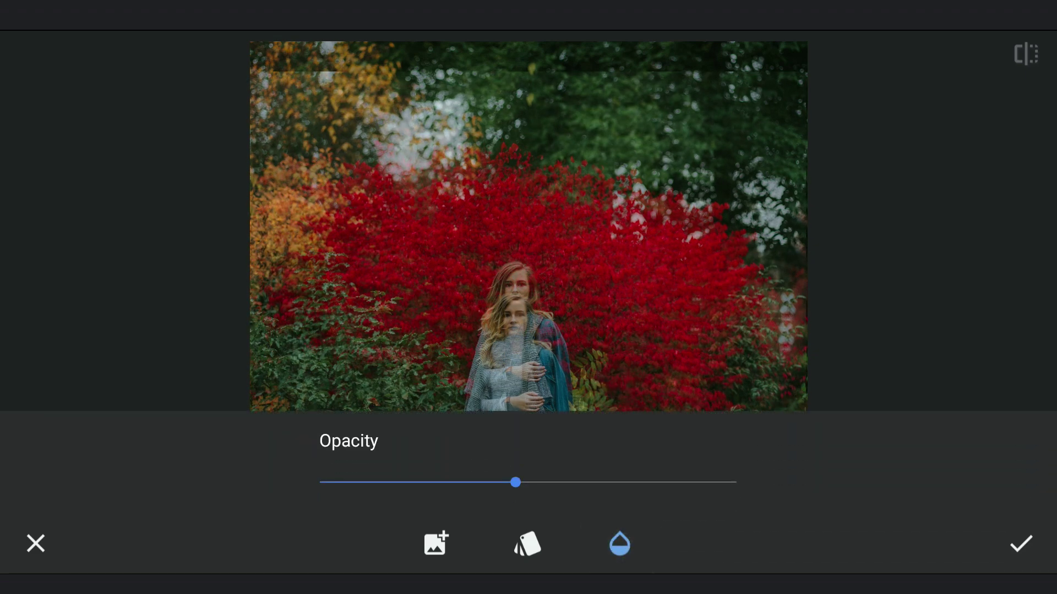
pyautogui.moveTo(515, 482); pyautogui.dragTo(864, 500)
pyautogui.click(620, 548)
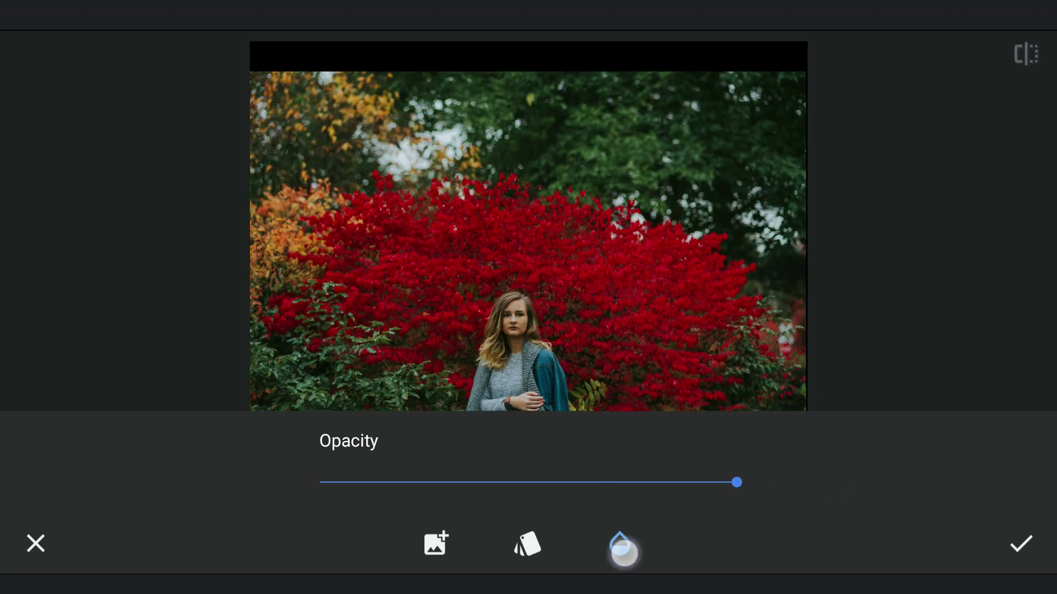
pyautogui.moveTo(625, 391)
pyautogui.mouseDown()
pyautogui.moveTo(630, 463)
pyautogui.moveTo(621, 393)
pyautogui.moveTo(618, 402)
pyautogui.mouseUp()
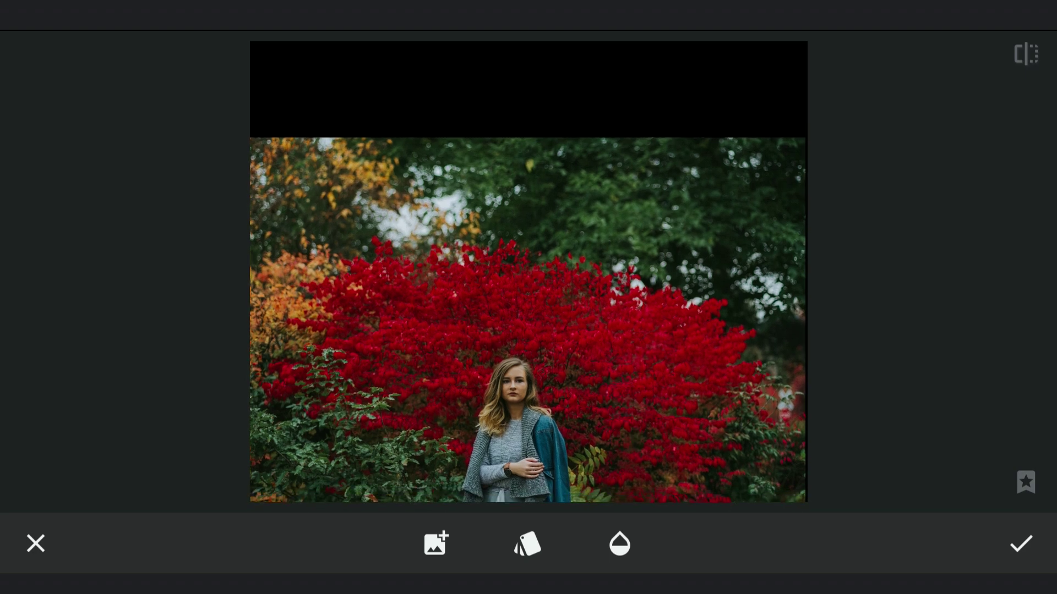
pyautogui.click(1020, 543)
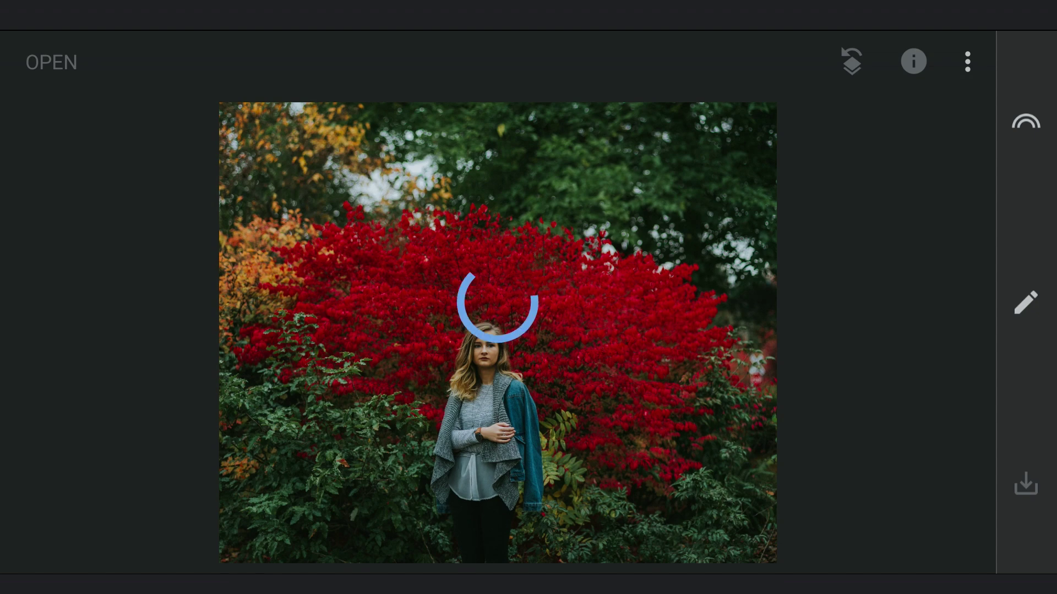
# Scale the photo with Perspective, dragging it downward to cover the black top band
pyautogui.moveTo(523, 278); pyautogui.dragTo(495, 318)
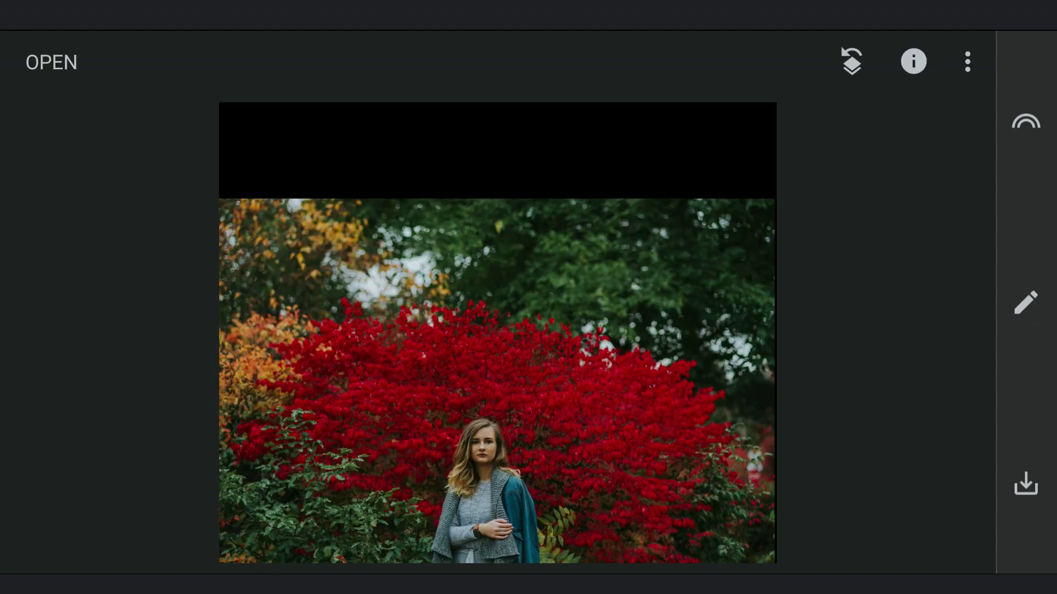
pyautogui.click(1025, 303)
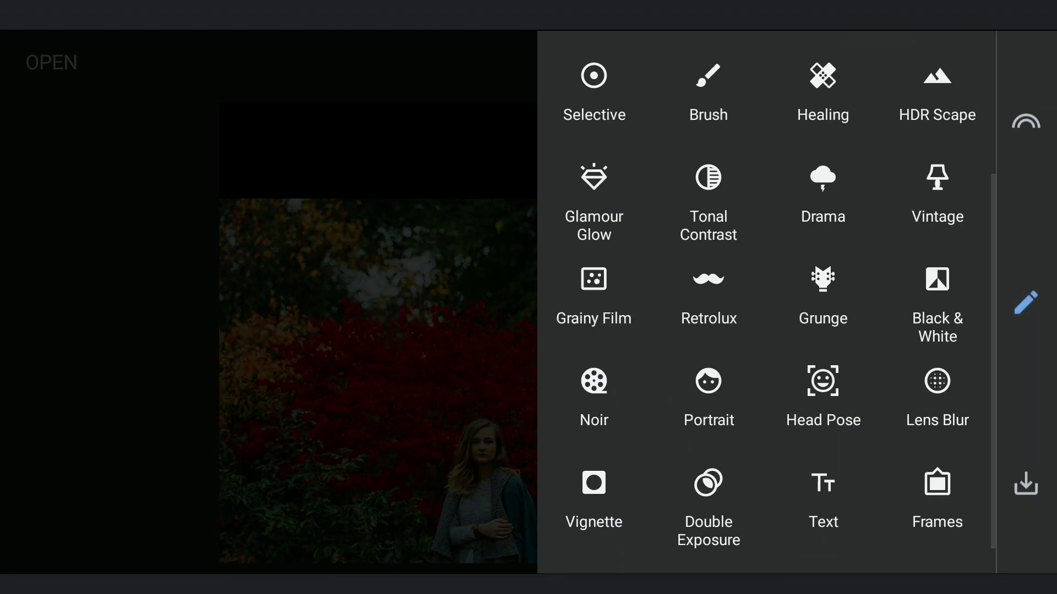
pyautogui.moveTo(833, 307); pyautogui.dragTo(831, 541)
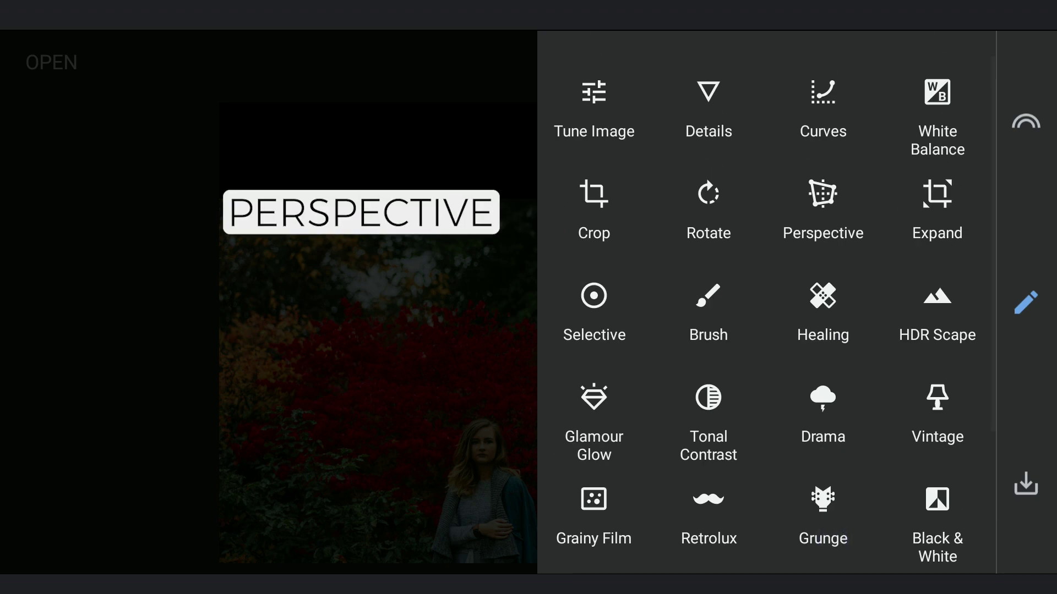
pyautogui.click(823, 203)
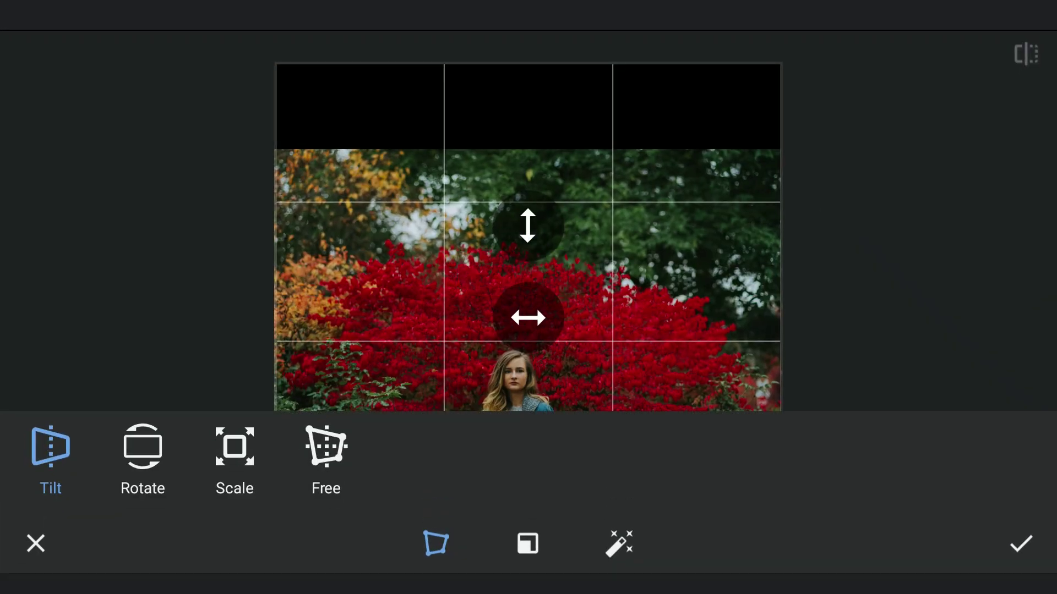
pyautogui.click(234, 459)
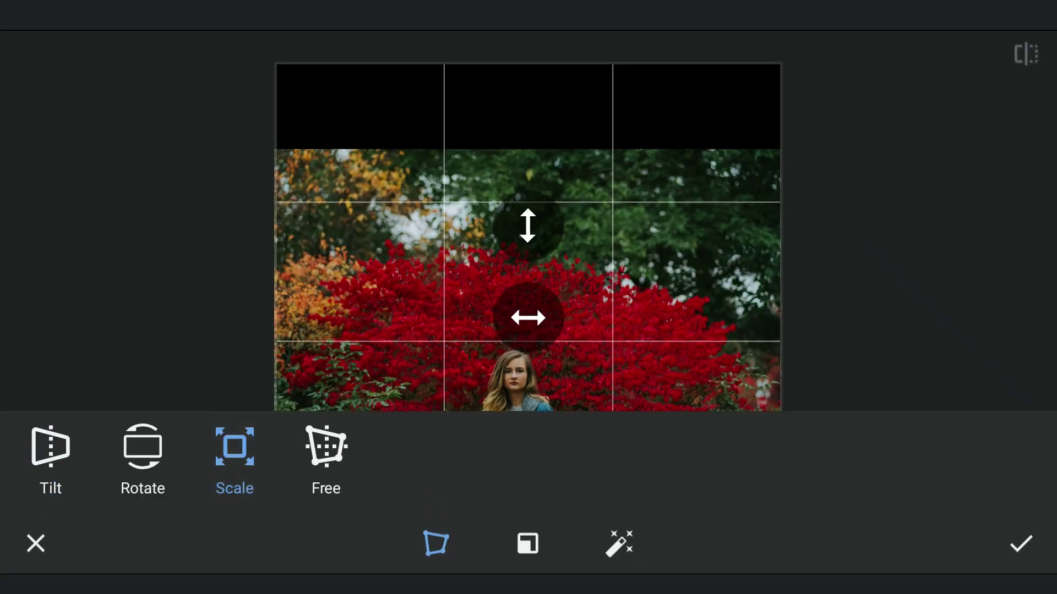
pyautogui.click(436, 543)
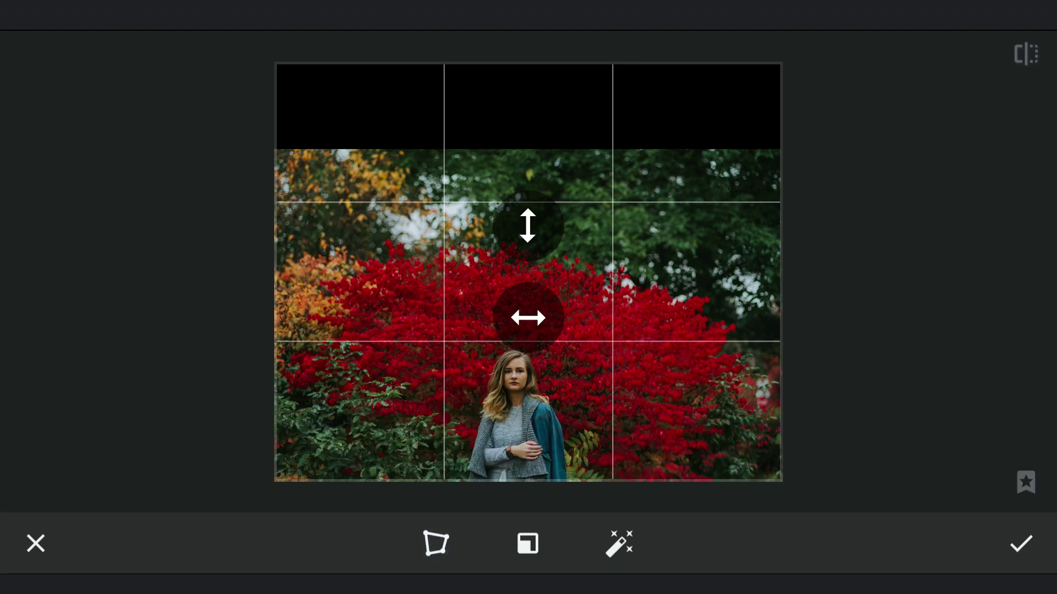
pyautogui.moveTo(649, 313); pyautogui.dragTo(654, 518)
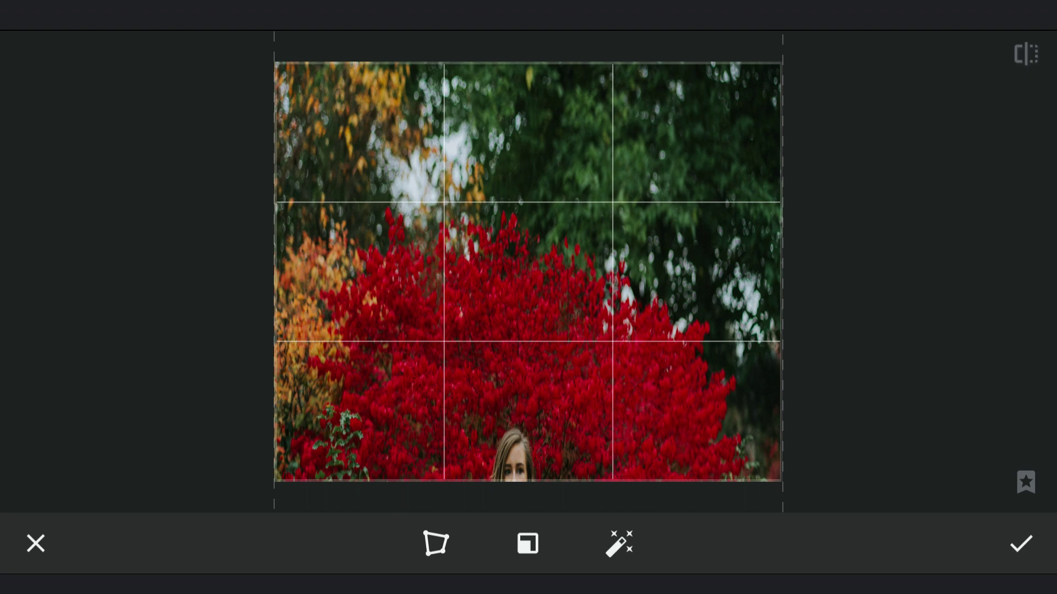
# Apply the scaling, then stretch the photo vertically twice more with Perspective Scale
pyautogui.click(1020, 543)
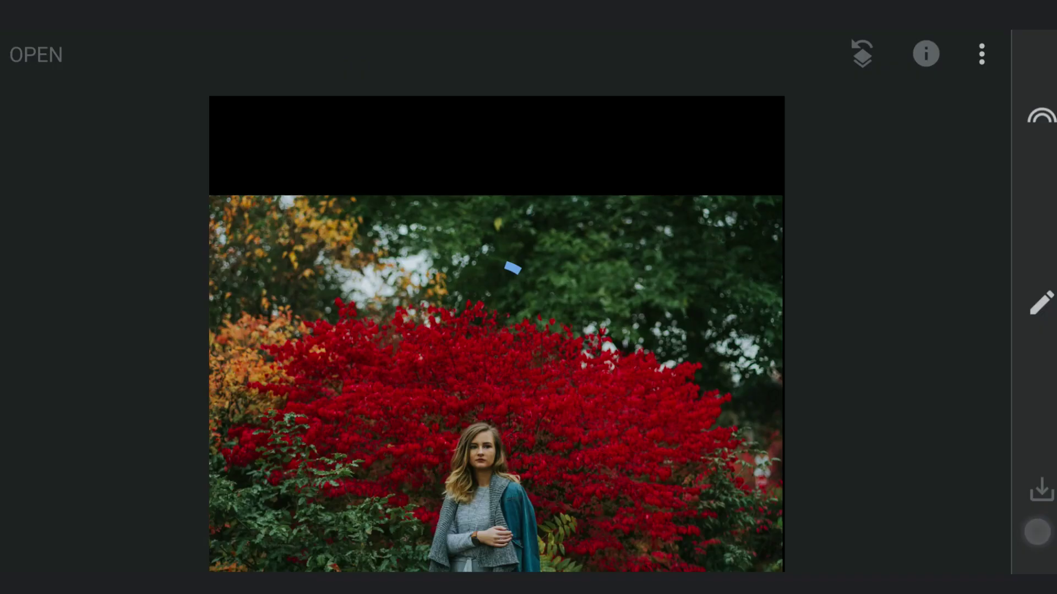
pyautogui.click(1042, 296)
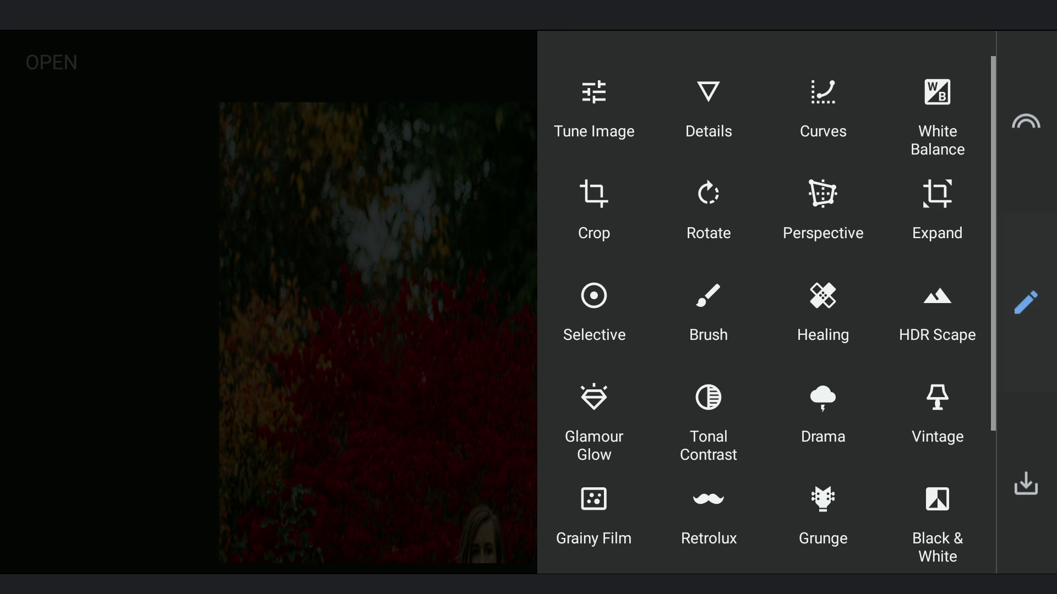
pyautogui.click(825, 198)
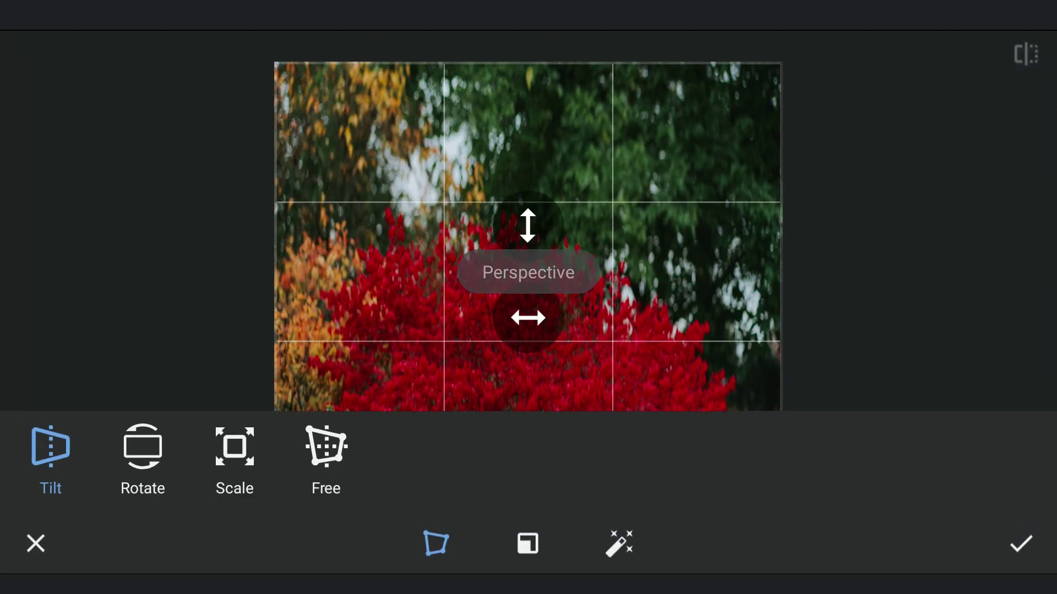
pyautogui.click(235, 459)
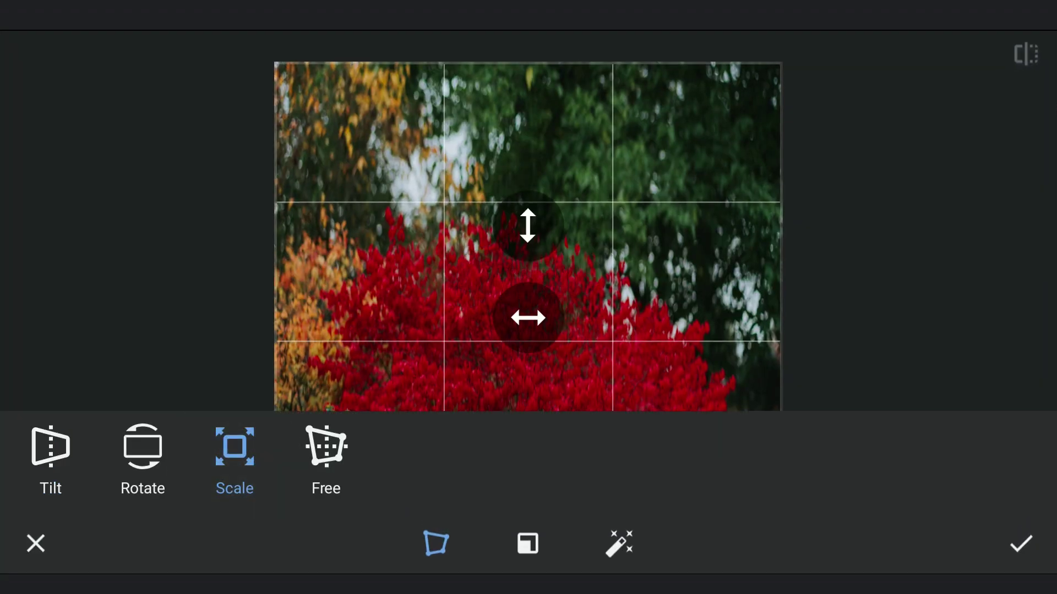
pyautogui.click(436, 544)
pyautogui.moveTo(656, 472); pyautogui.dragTo(657, 523)
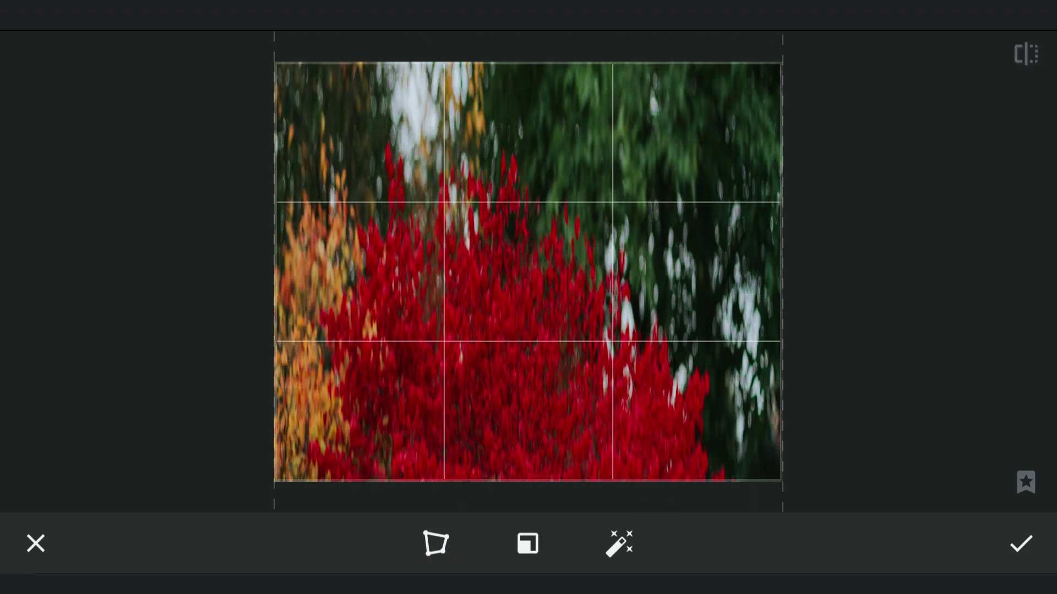
pyautogui.click(1021, 543)
pyautogui.click(1026, 302)
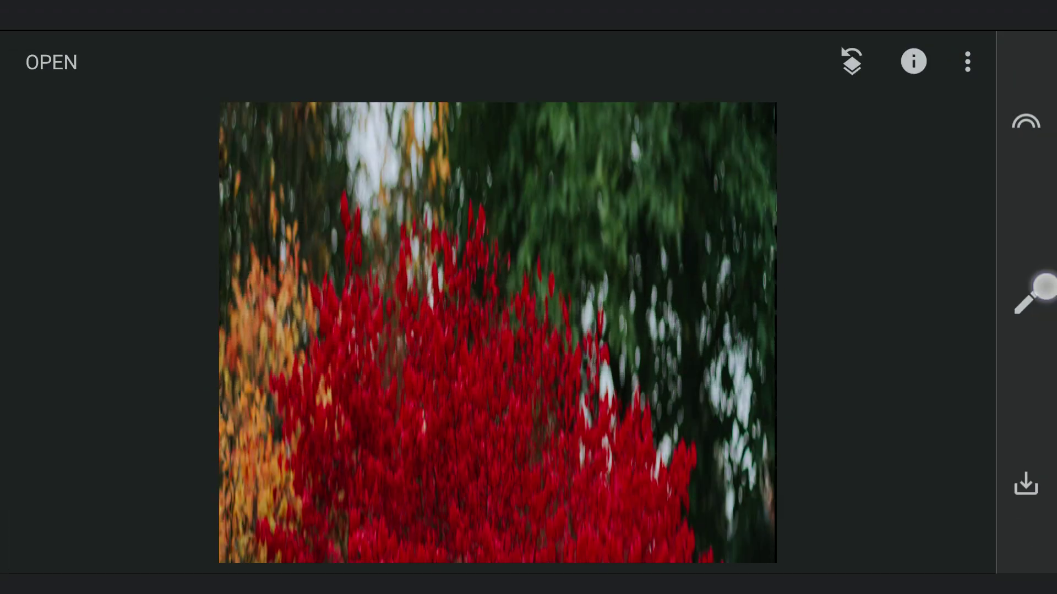
pyautogui.click(824, 207)
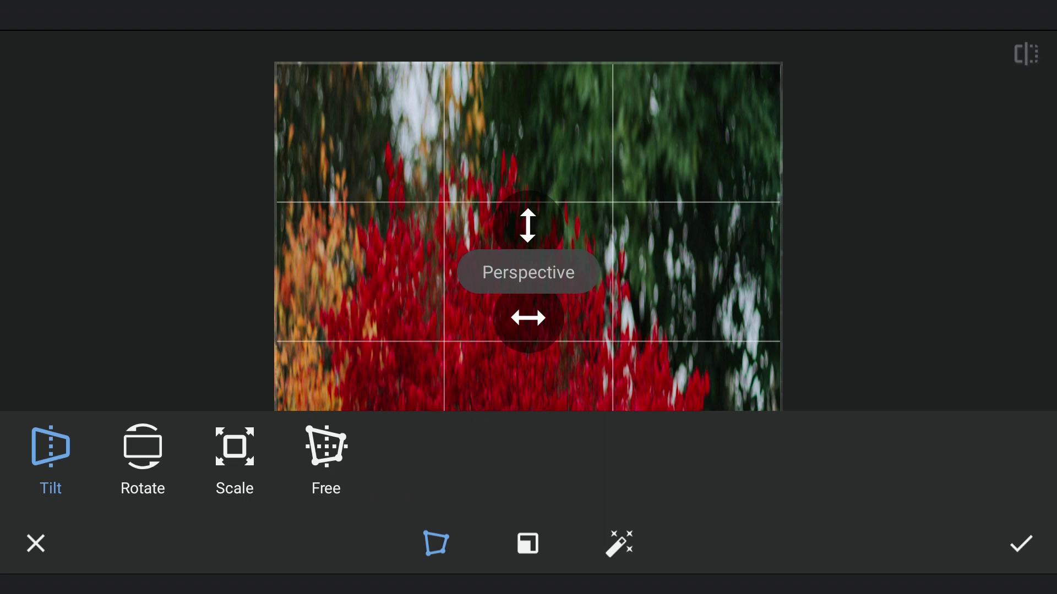
pyautogui.click(234, 459)
pyautogui.click(436, 544)
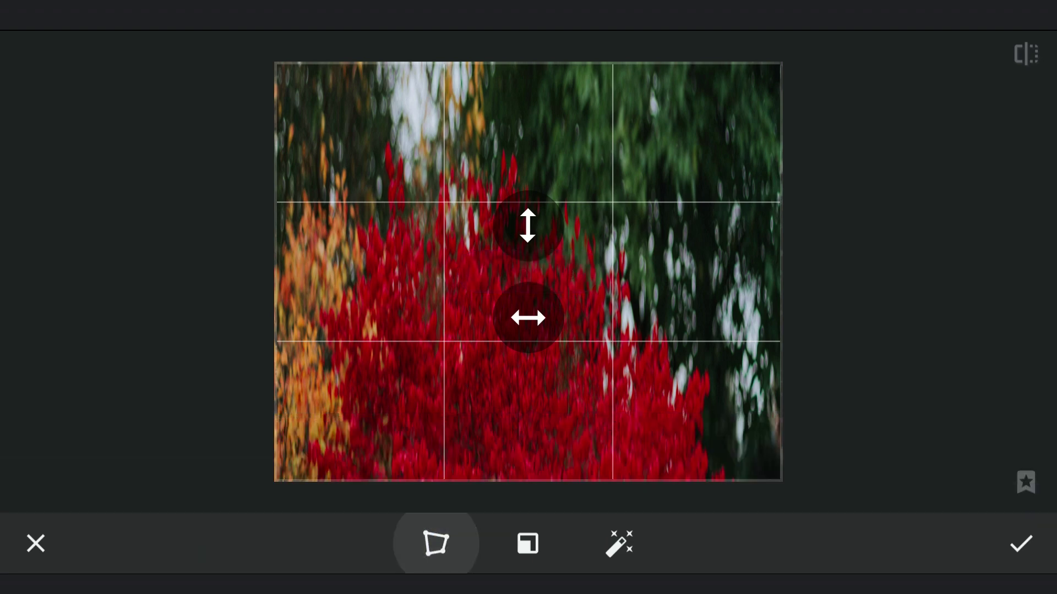
pyautogui.moveTo(644, 314); pyautogui.dragTo(642, 472)
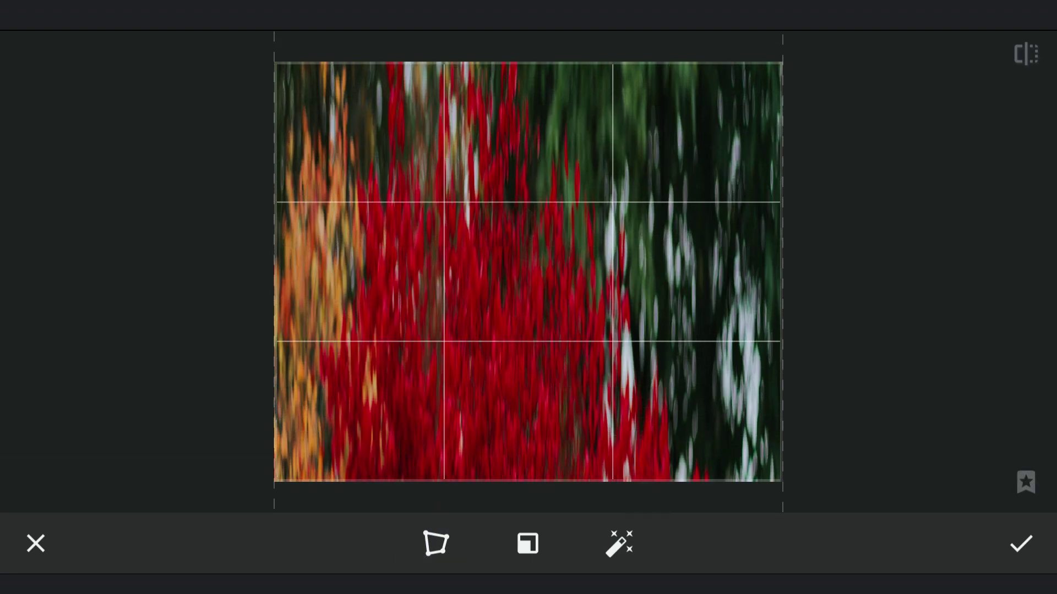
pyautogui.click(1021, 543)
# Keep stretching with Perspective Scale until the trees become orange, red and green streaks
pyautogui.click(1026, 302)
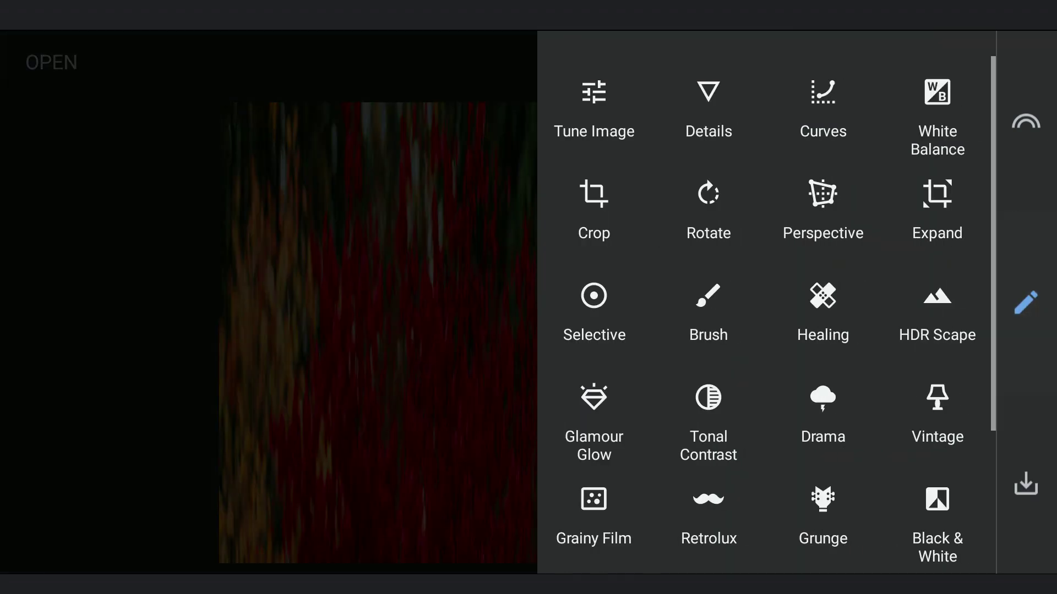
pyautogui.click(852, 208)
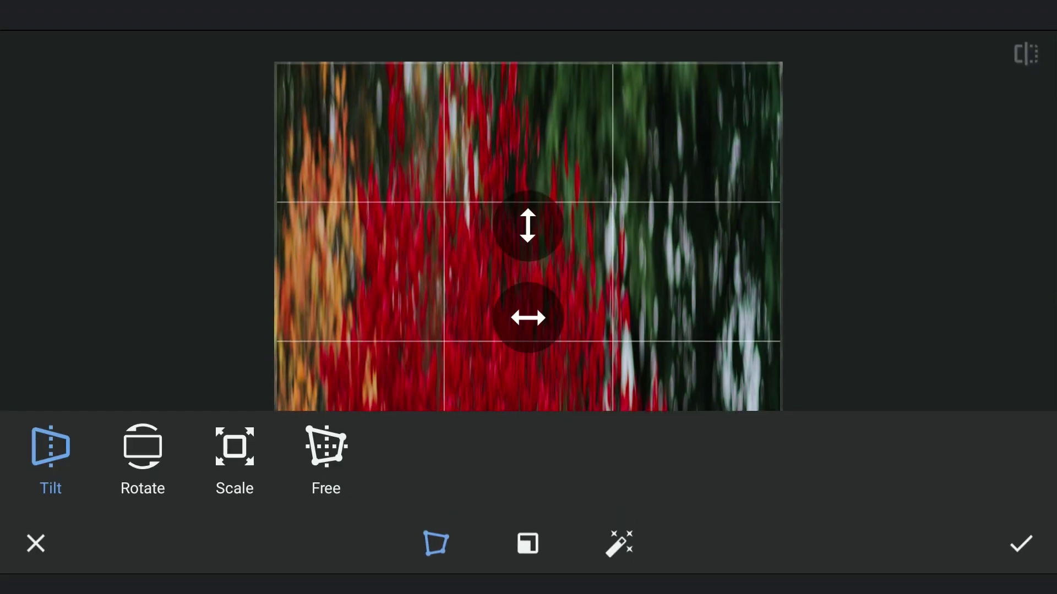
pyautogui.click(235, 446)
pyautogui.click(436, 544)
pyautogui.moveTo(658, 231); pyautogui.dragTo(667, 512)
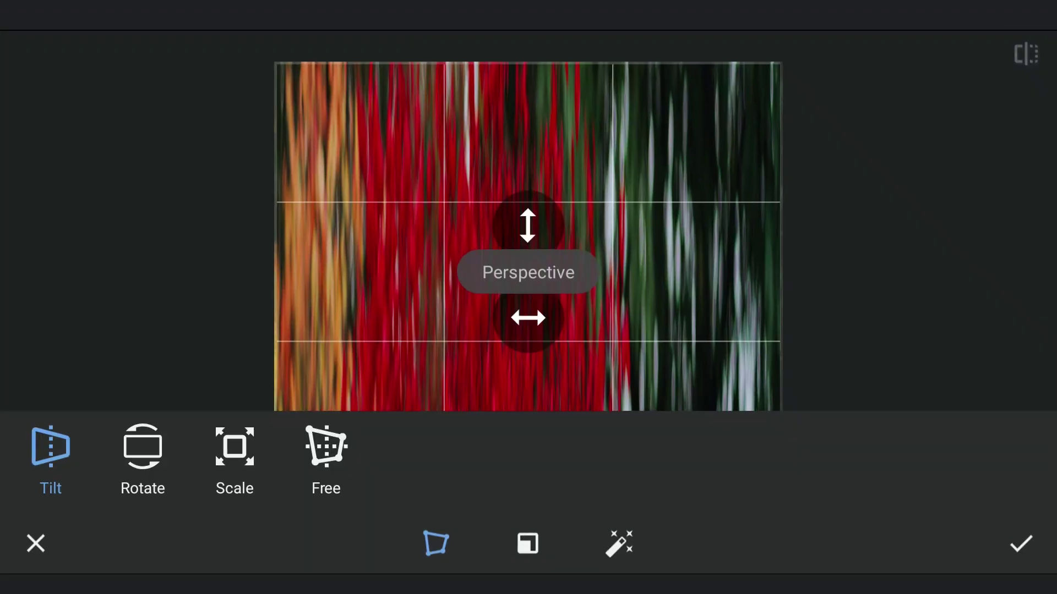
pyautogui.click(234, 447)
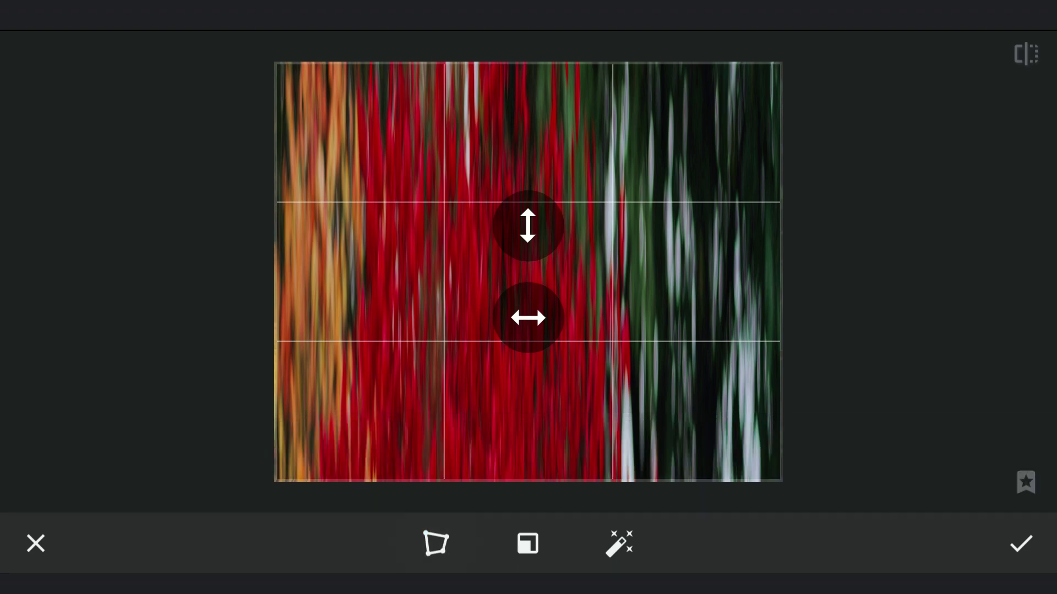
pyautogui.moveTo(652, 416); pyautogui.dragTo(652, 363)
pyautogui.click(1021, 543)
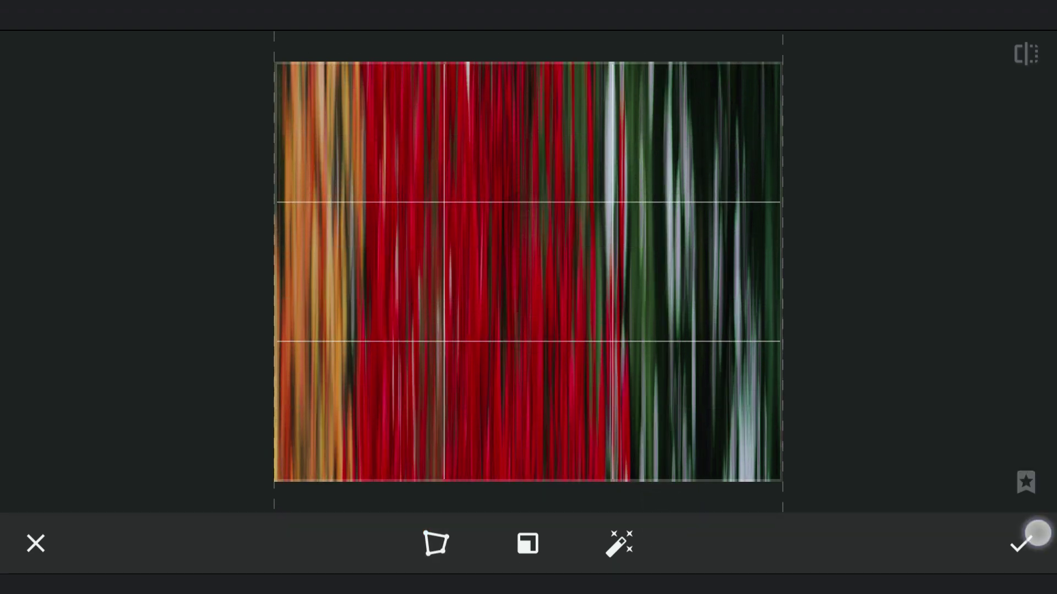
pyautogui.click(1025, 302)
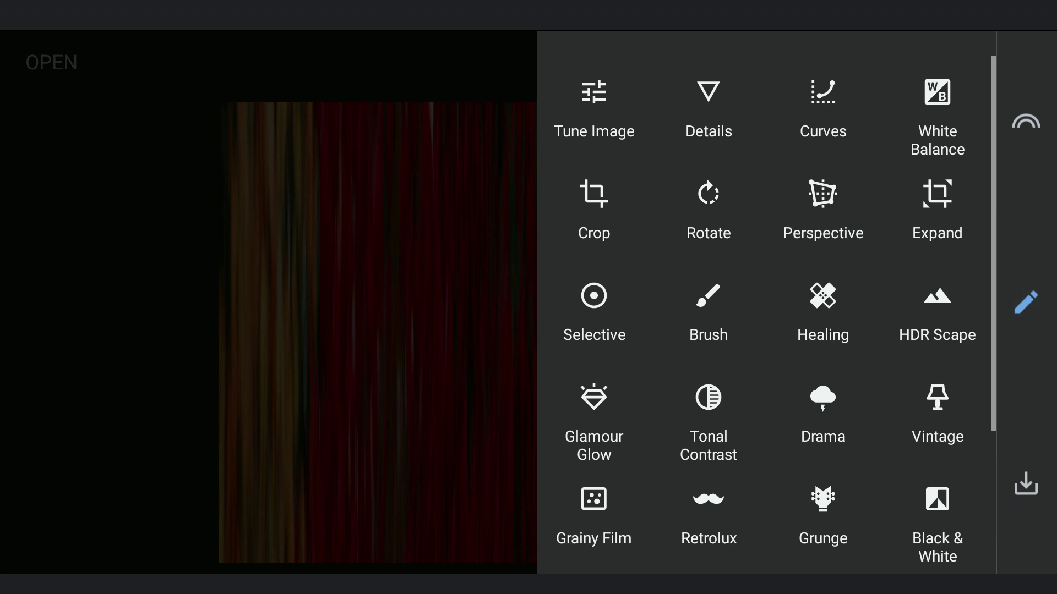
pyautogui.click(824, 198)
pyautogui.click(235, 447)
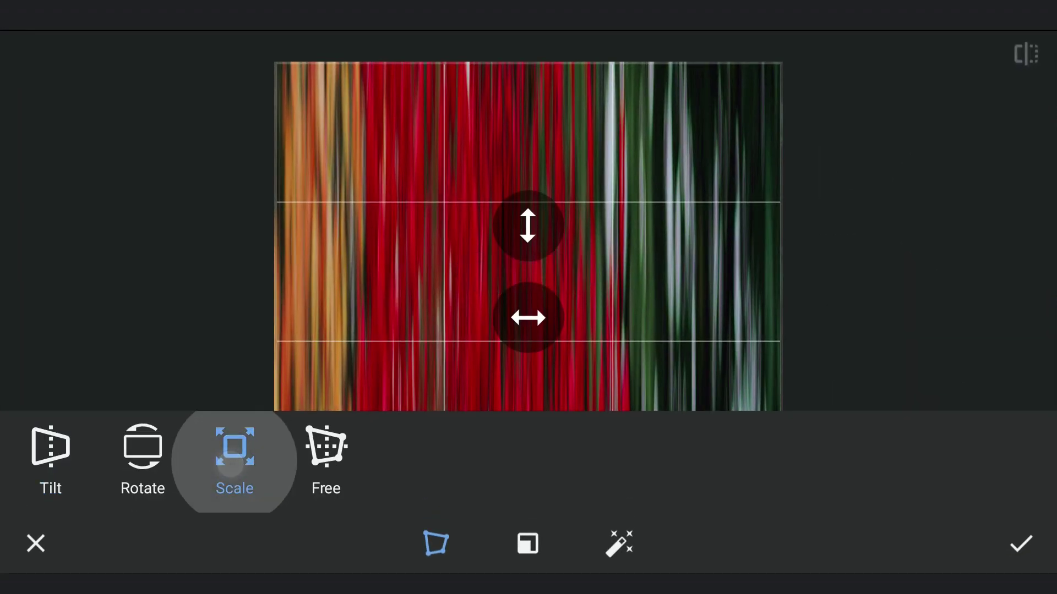
pyautogui.click(439, 543)
pyautogui.moveTo(675, 217); pyautogui.dragTo(693, 520)
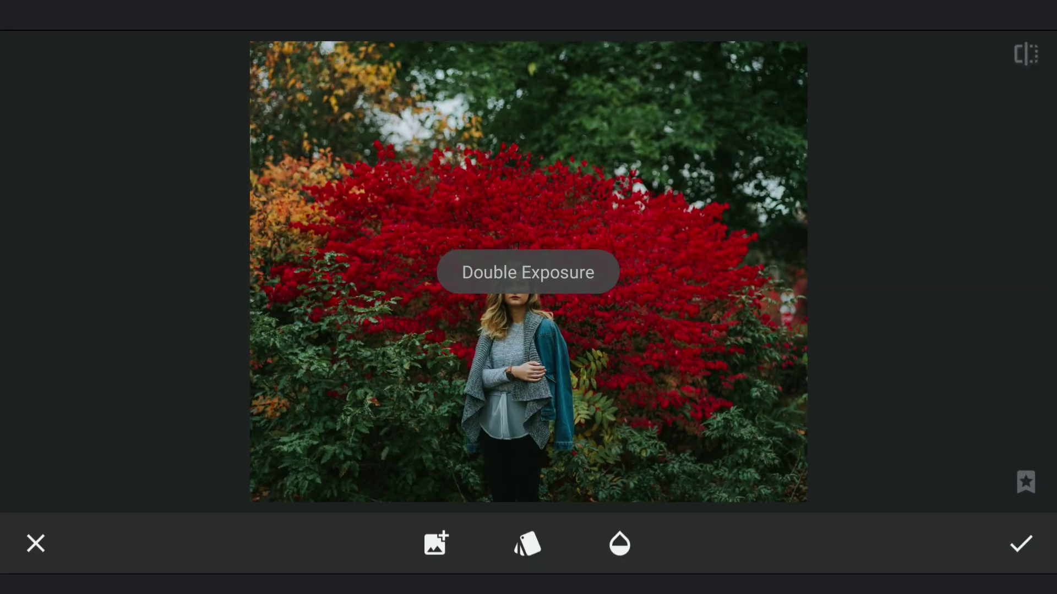
# Drag the overlaid portrait down, then back up so a black band stays at the bottom
pyautogui.moveTo(468, 308); pyautogui.dragTo(468, 403)
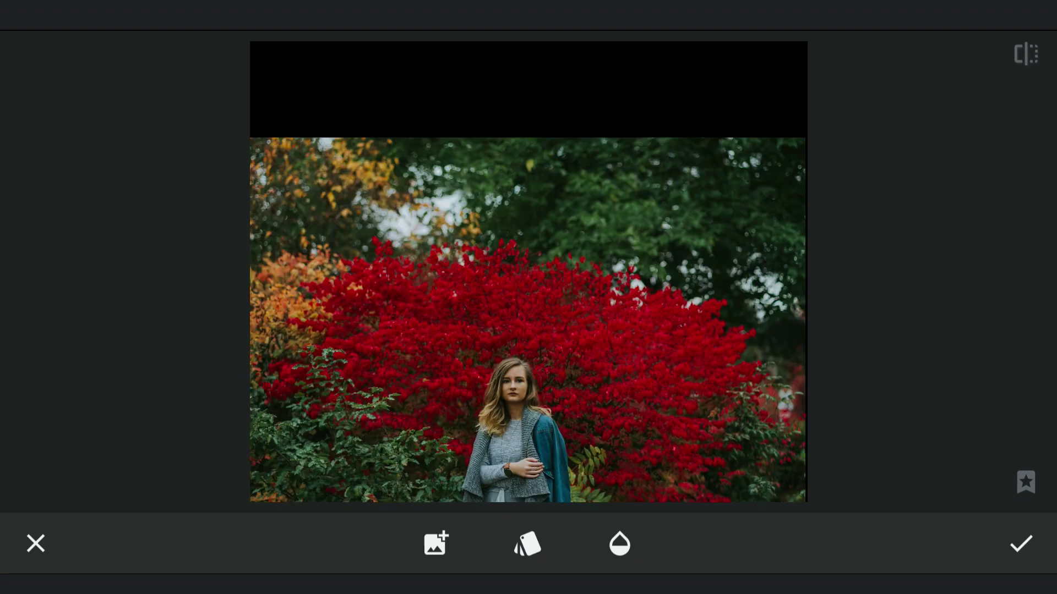
pyautogui.moveTo(699, 442)
pyautogui.mouseDown()
pyautogui.moveTo(701, 251)
pyautogui.moveTo(700, 283)
pyautogui.mouseUp()
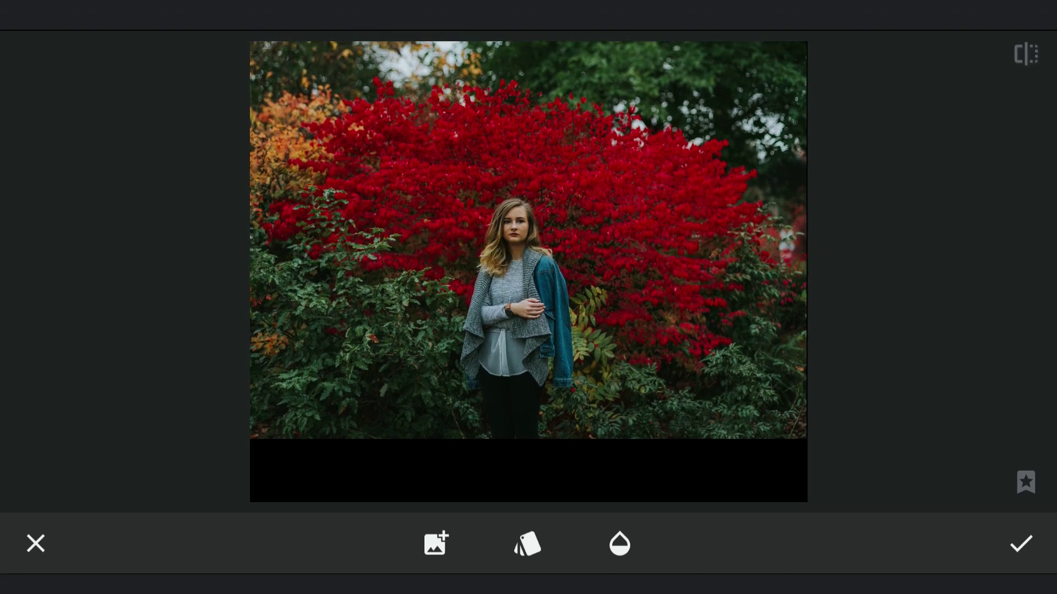
# Apply the double exposure, then step back through history to the third Perspective stage
pyautogui.click(1022, 543)
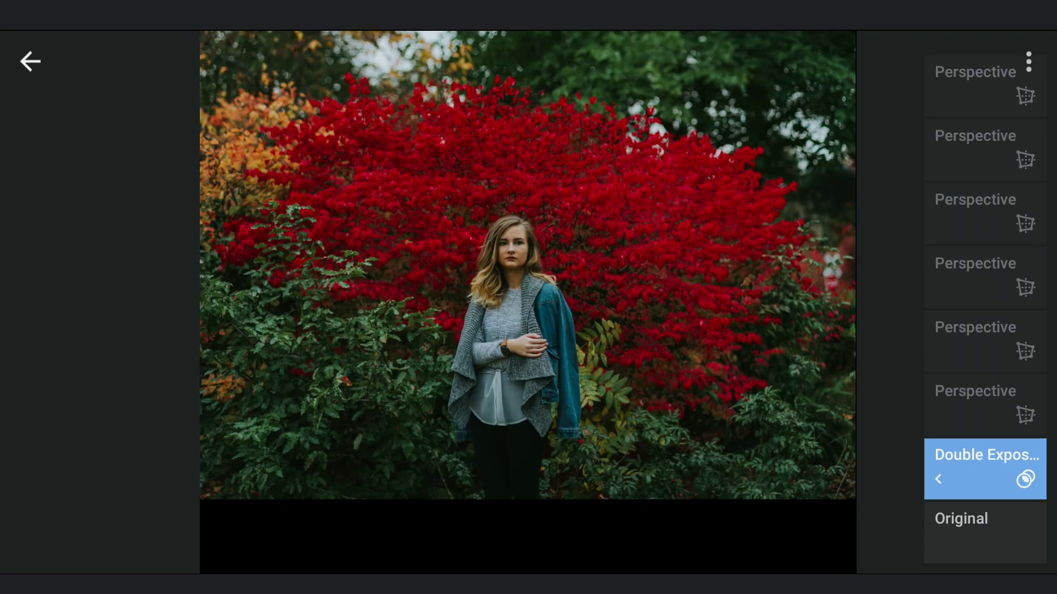
pyautogui.moveTo(995, 285); pyautogui.dragTo(1003, 495)
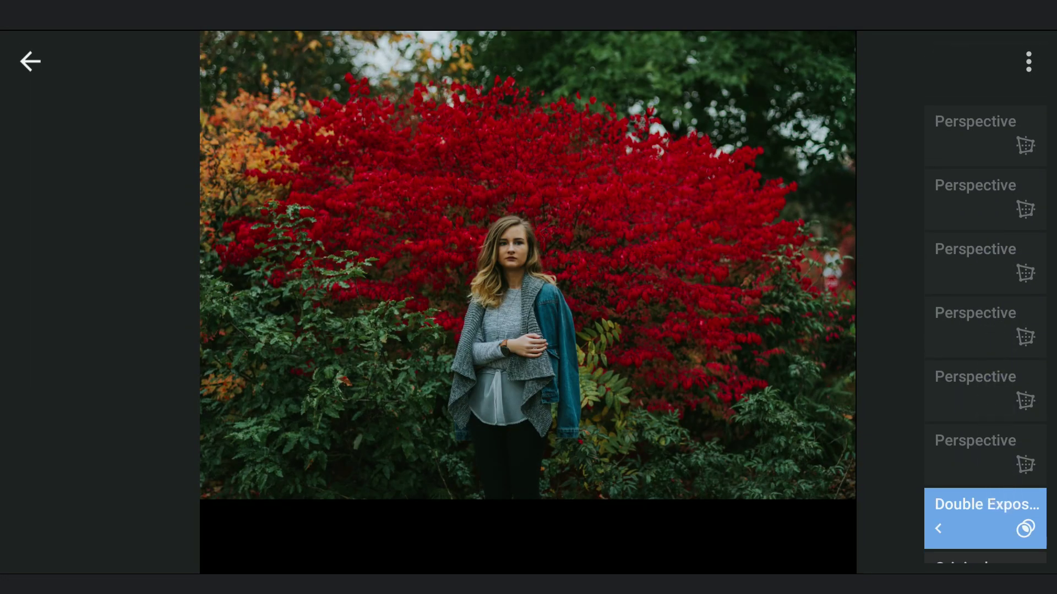
pyautogui.click(984, 454)
pyautogui.click(1000, 401)
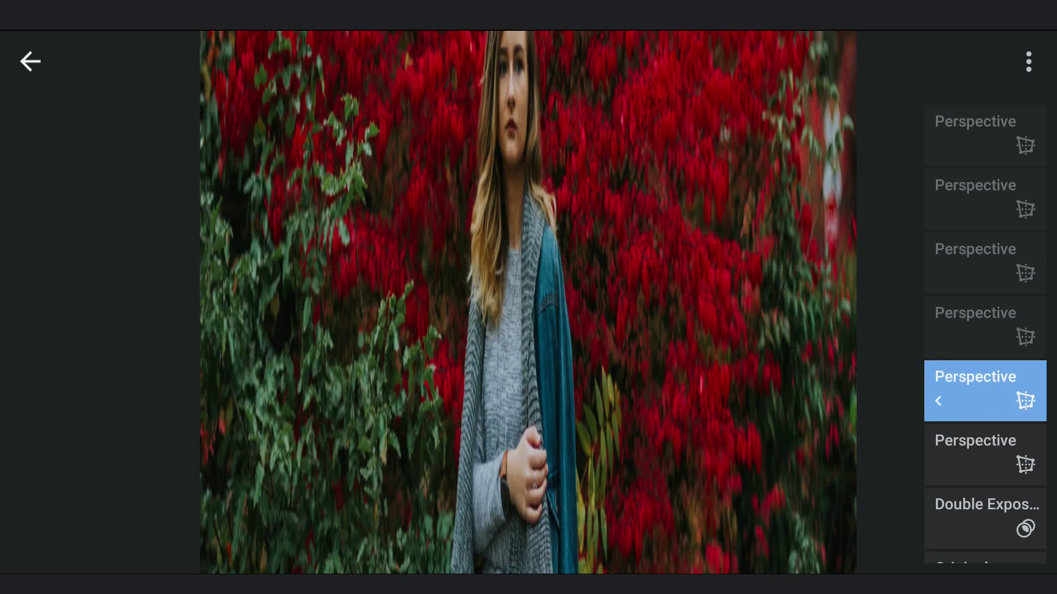
pyautogui.click(984, 327)
pyautogui.click(996, 262)
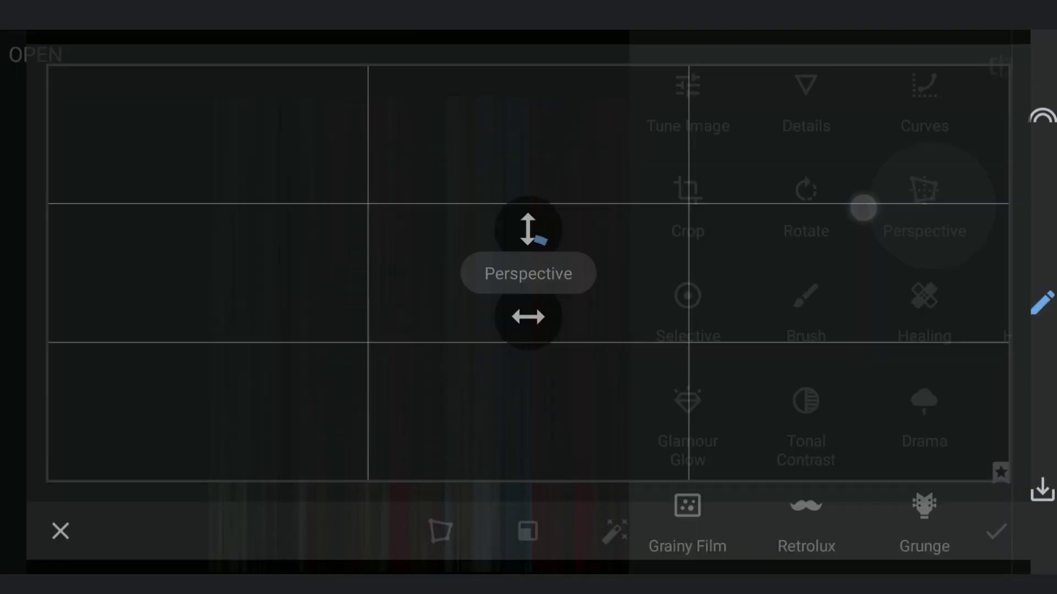
# Use Perspective Scale to drag the stripe image down until streaks fill the frame
pyautogui.click(235, 458)
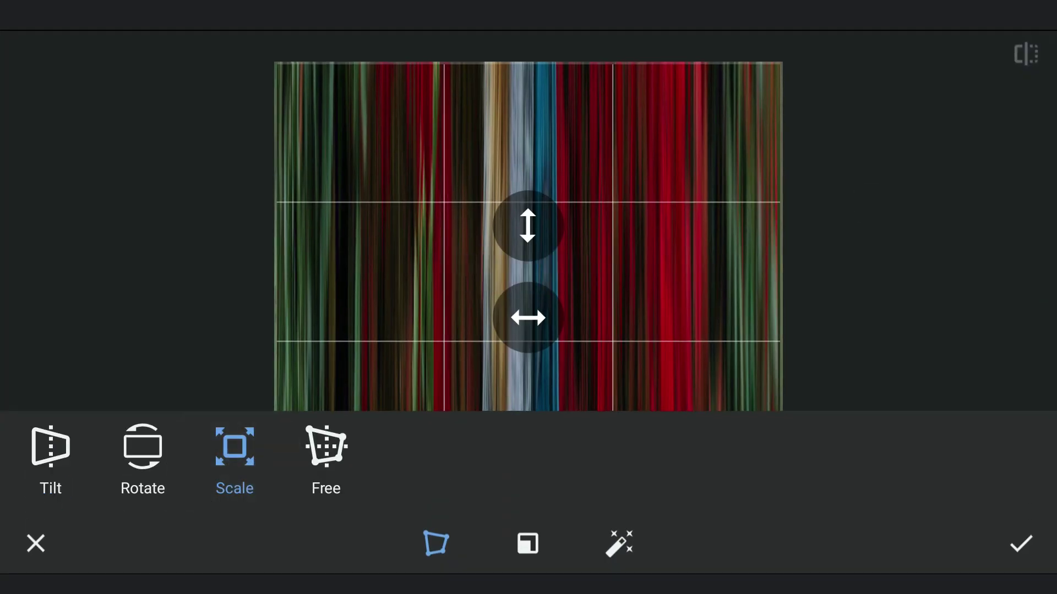
pyautogui.click(436, 545)
pyautogui.moveTo(666, 245); pyautogui.dragTo(677, 572)
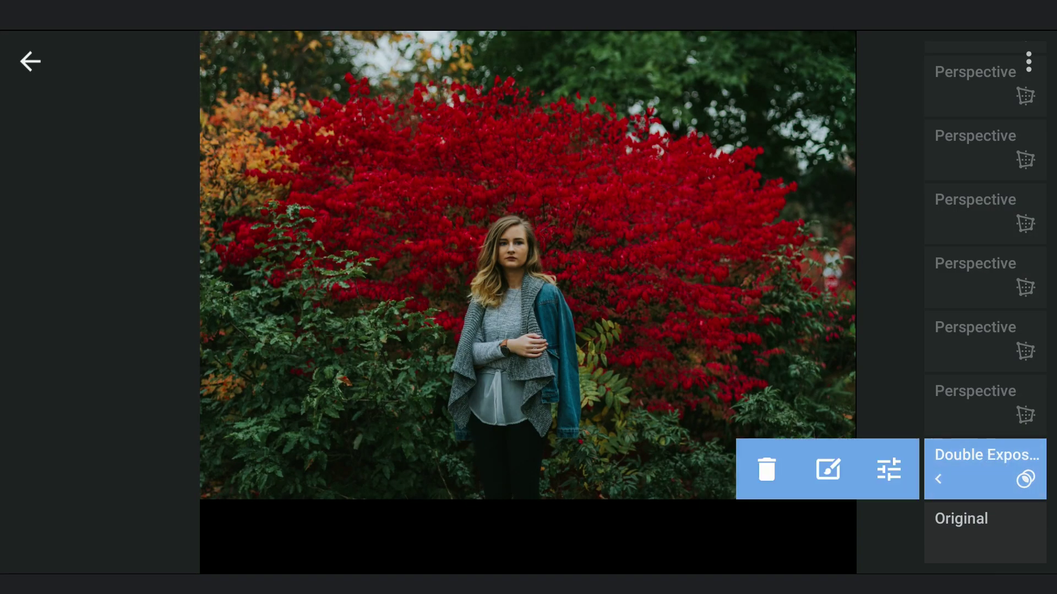
# Shift the double exposure portrait lower and apply it, then select the top Perspective history entry
pyautogui.click(828, 470)
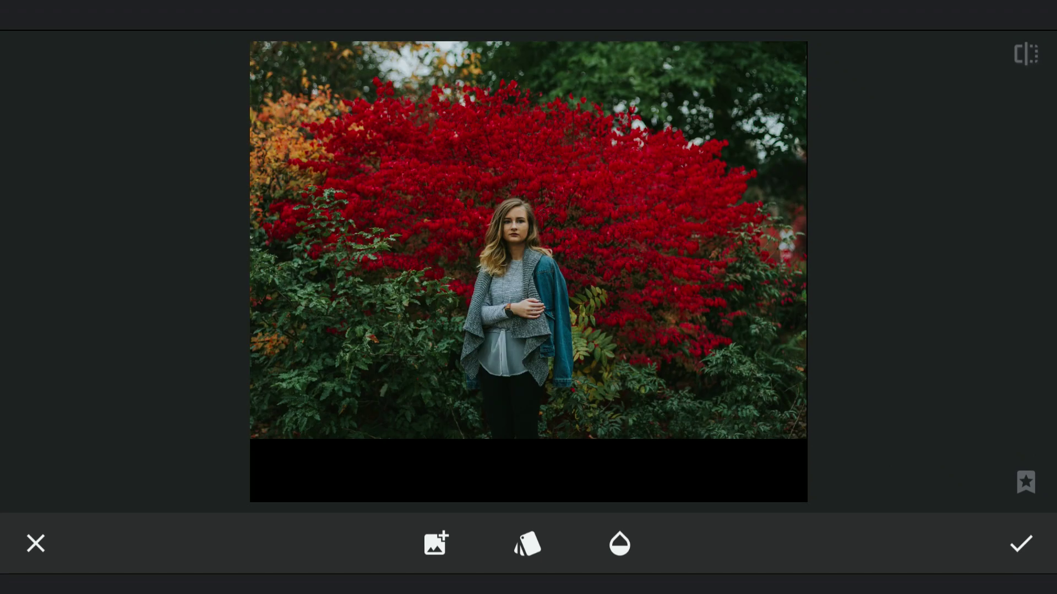
pyautogui.moveTo(719, 305); pyautogui.dragTo(714, 462)
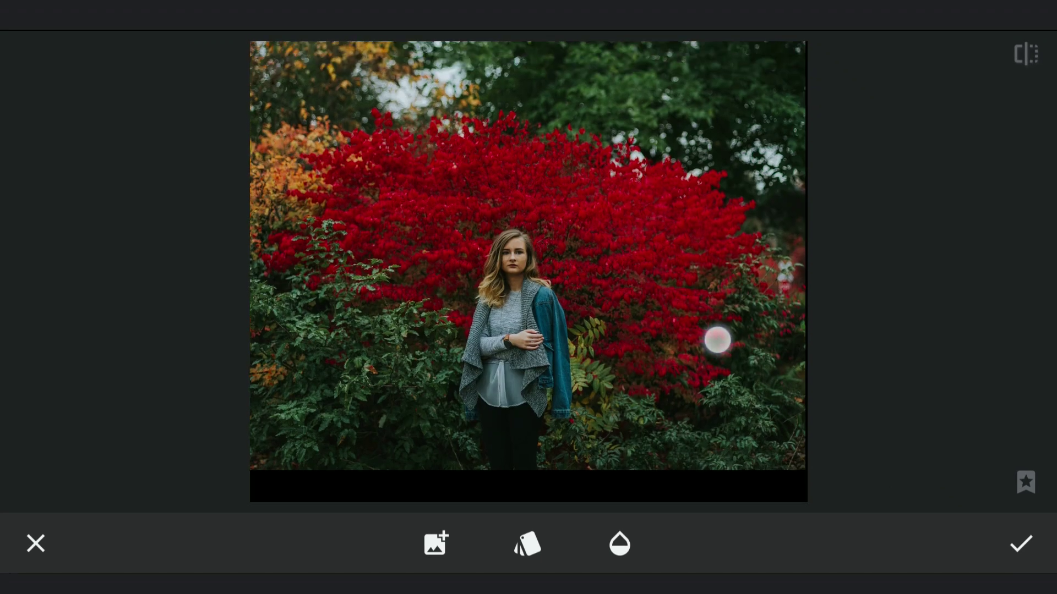
pyautogui.moveTo(667, 371)
pyautogui.mouseDown()
pyautogui.moveTo(672, 433)
pyautogui.moveTo(677, 418)
pyautogui.mouseUp()
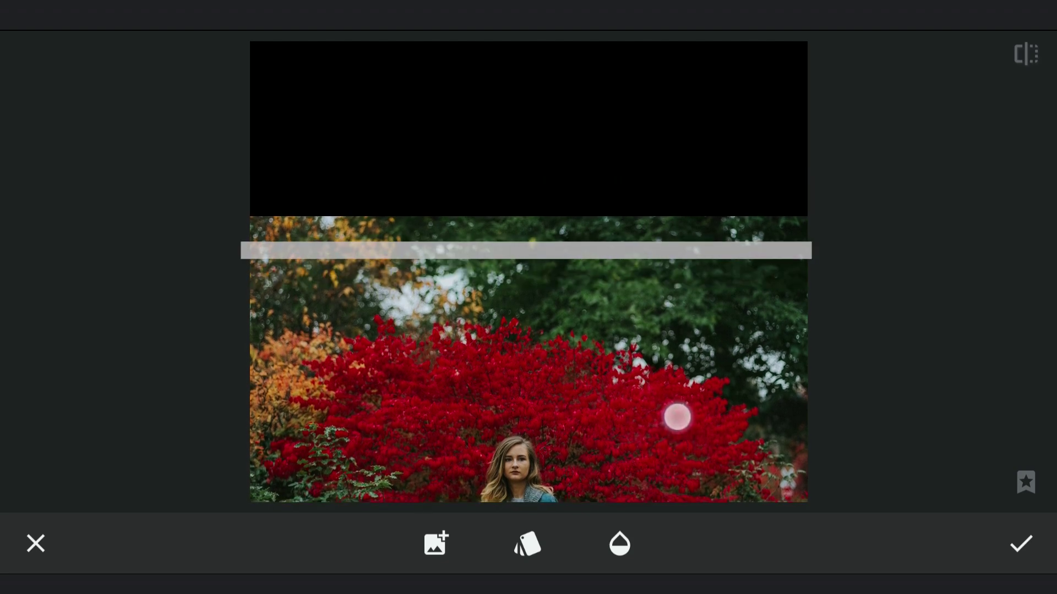
pyautogui.click(1022, 542)
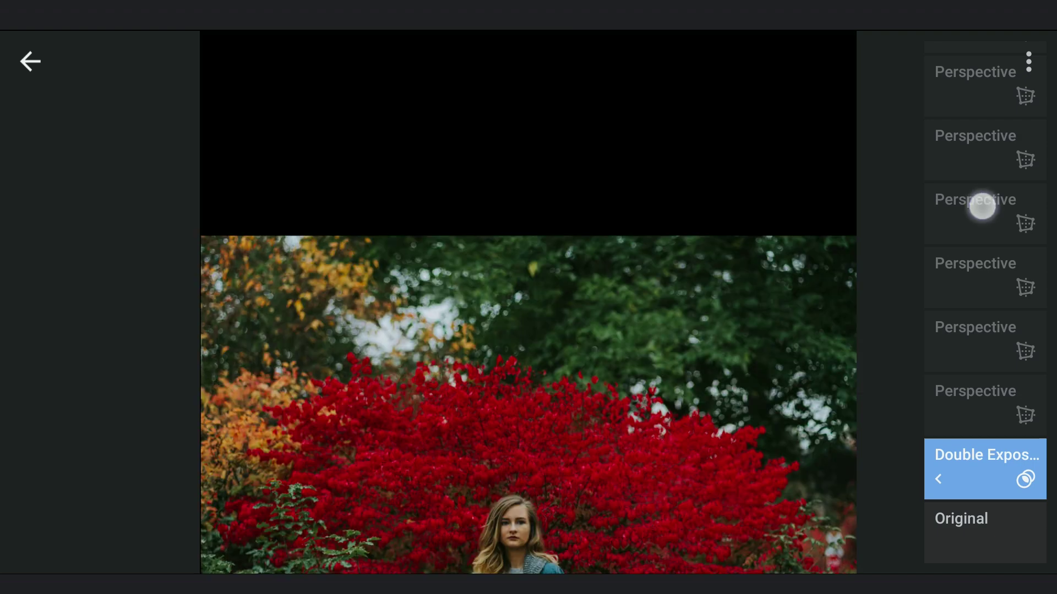
pyautogui.moveTo(982, 205); pyautogui.dragTo(982, 431)
pyautogui.click(985, 145)
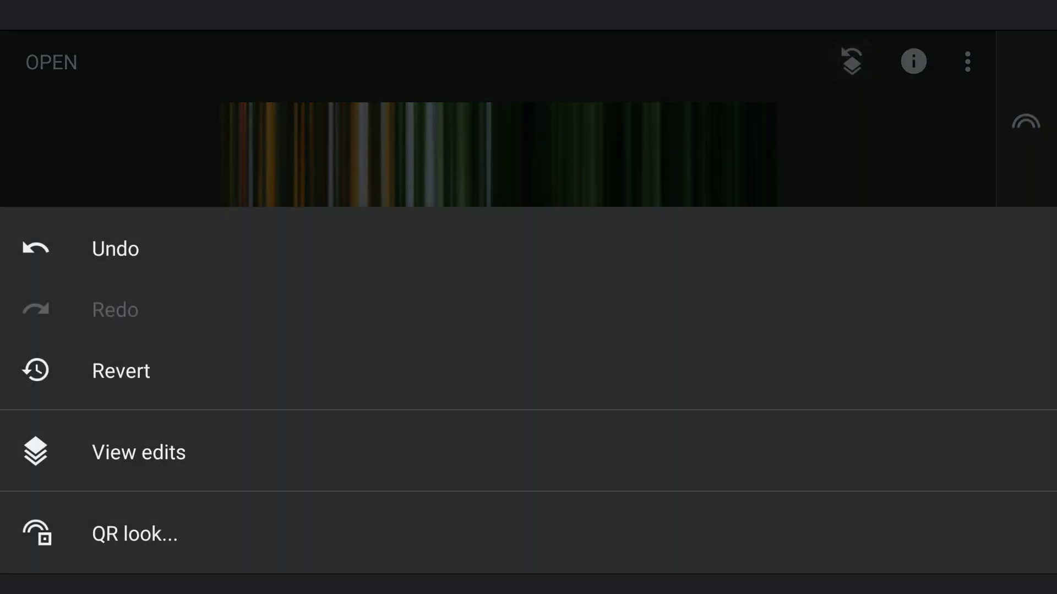
# Revert the photo to the original portrait and open the Double Exposure tool
pyautogui.click(121, 371)
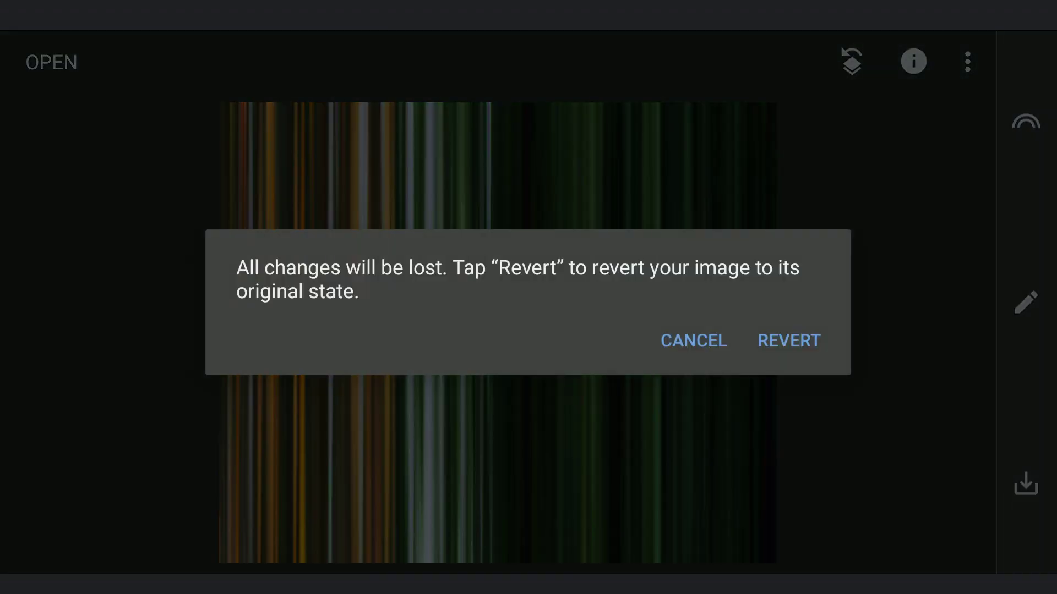
pyautogui.click(812, 330)
pyautogui.click(1026, 302)
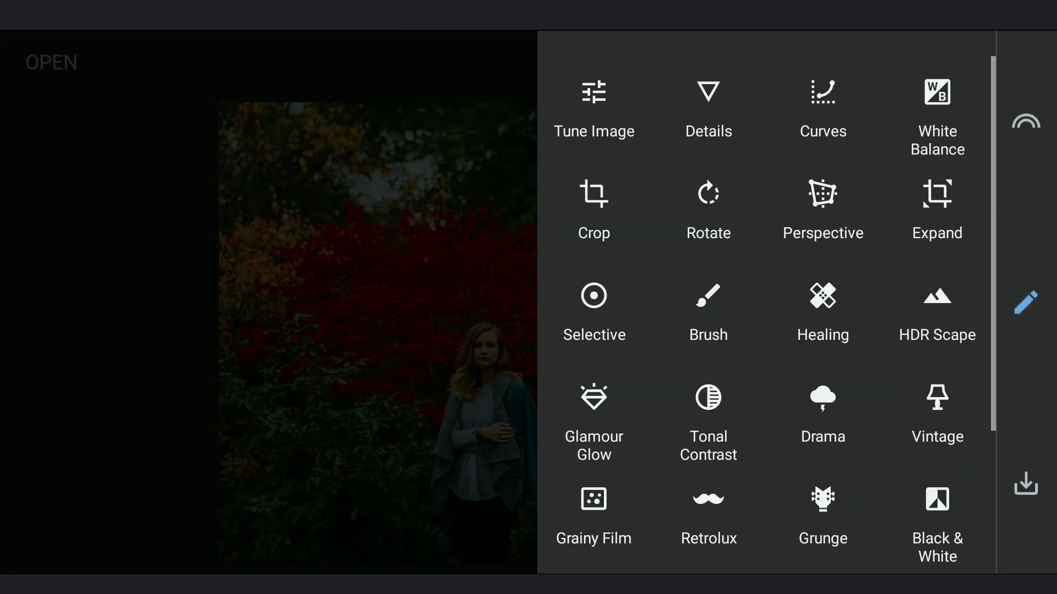
pyautogui.moveTo(864, 428); pyautogui.dragTo(863, 208)
pyautogui.click(708, 487)
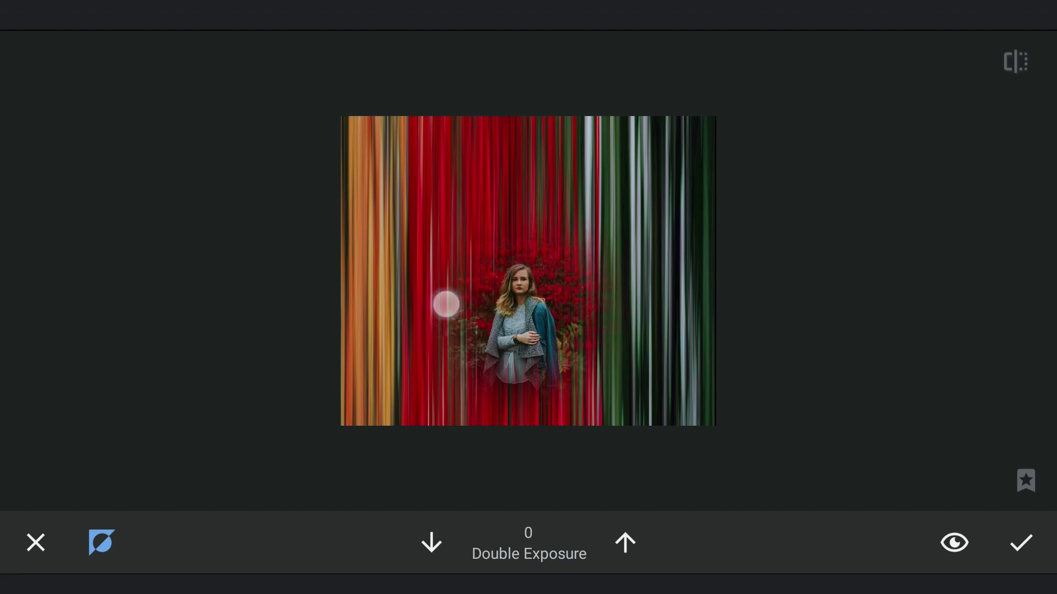
# Paint the mask over the foliage left, right and below the woman
pyautogui.moveTo(462, 249); pyautogui.dragTo(389, 347)
pyautogui.moveTo(569, 326); pyautogui.dragTo(628, 248)
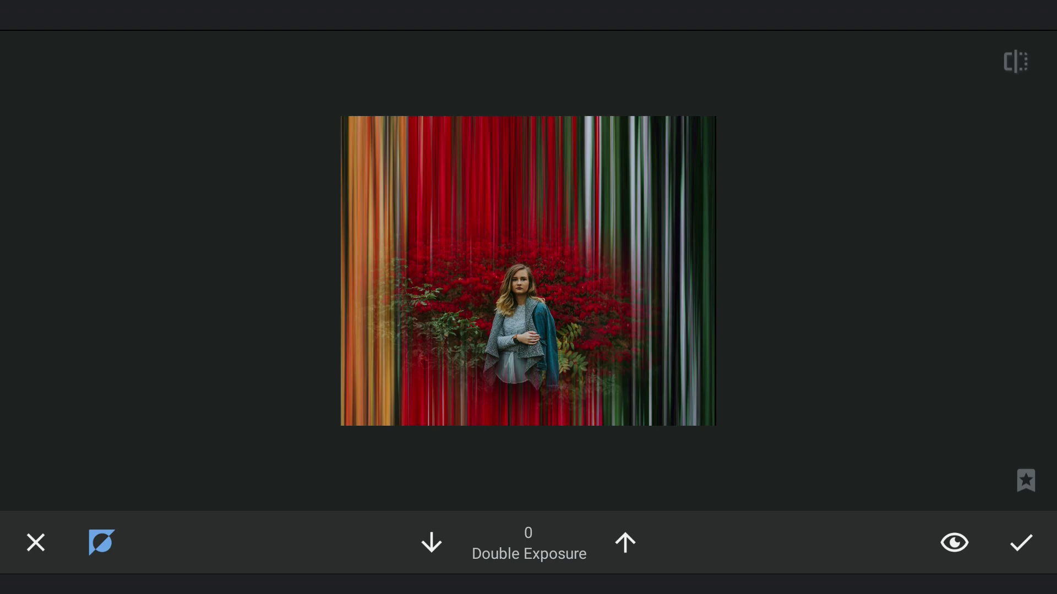
pyautogui.moveTo(634, 354); pyautogui.dragTo(735, 335)
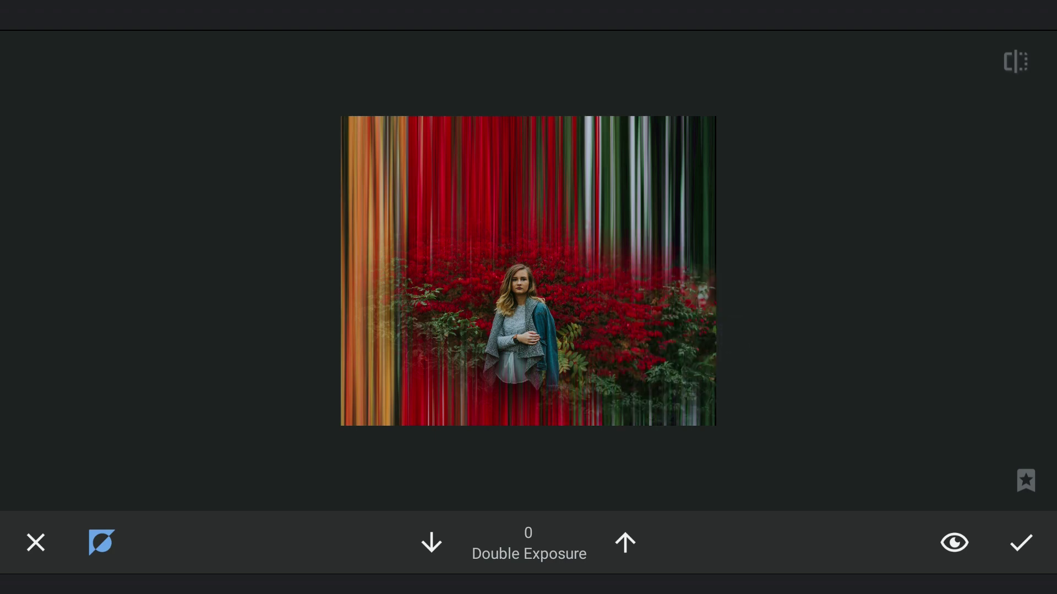
pyautogui.moveTo(702, 337); pyautogui.dragTo(644, 264)
pyautogui.moveTo(674, 383); pyautogui.dragTo(582, 406)
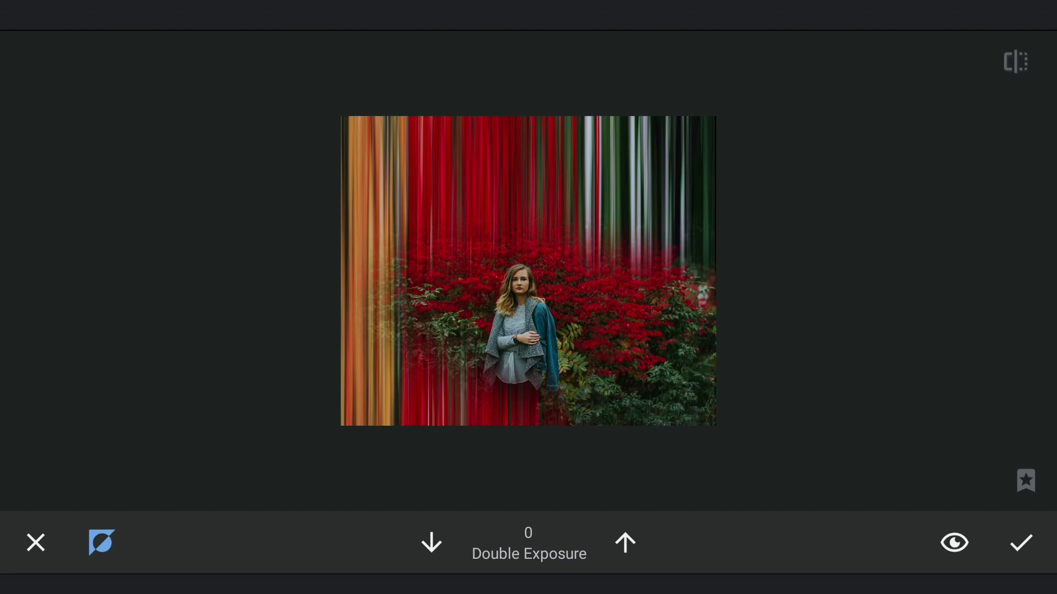
pyautogui.moveTo(477, 431)
pyautogui.mouseDown()
pyautogui.moveTo(361, 450)
pyautogui.moveTo(435, 445)
pyautogui.moveTo(300, 399)
pyautogui.moveTo(559, 429)
pyautogui.moveTo(359, 361)
pyautogui.moveTo(300, 371)
pyautogui.moveTo(248, 352)
pyautogui.mouseUp()
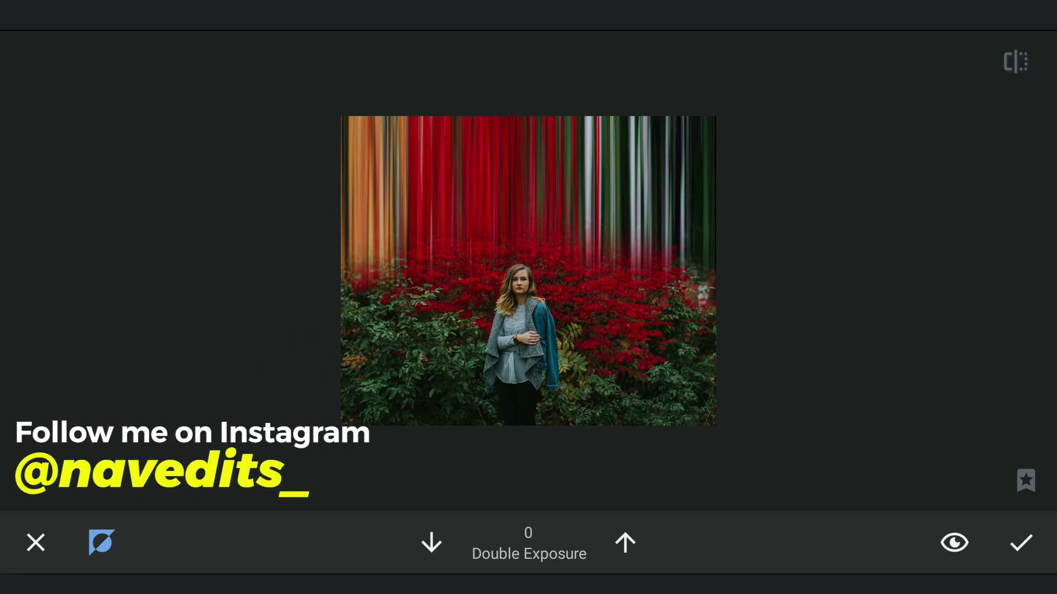
# Paint the left edge at strength 100, then erase lower-left orange streaks at 25
pyautogui.click(625, 542)
pyautogui.click(625, 542)
pyautogui.moveTo(291, 345)
pyautogui.mouseDown()
pyautogui.moveTo(288, 358)
pyautogui.moveTo(302, 320)
pyautogui.mouseUp()
pyautogui.click(431, 542)
pyautogui.click(431, 543)
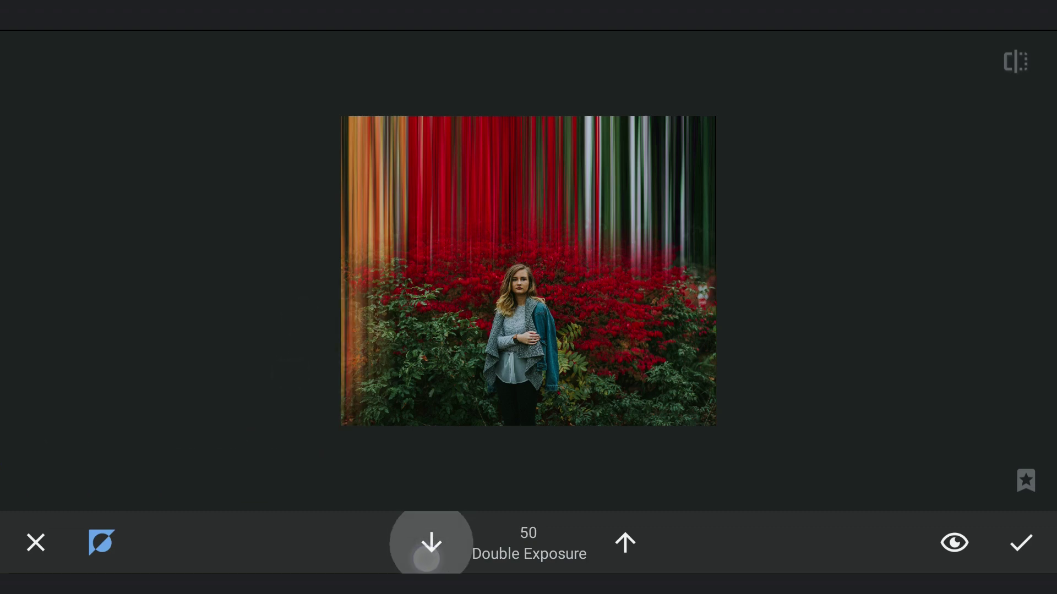
pyautogui.click(431, 542)
pyautogui.moveTo(397, 444)
pyautogui.mouseDown()
pyautogui.moveTo(404, 452)
pyautogui.moveTo(431, 380)
pyautogui.mouseUp()
pyautogui.click(464, 353)
pyautogui.click(549, 330)
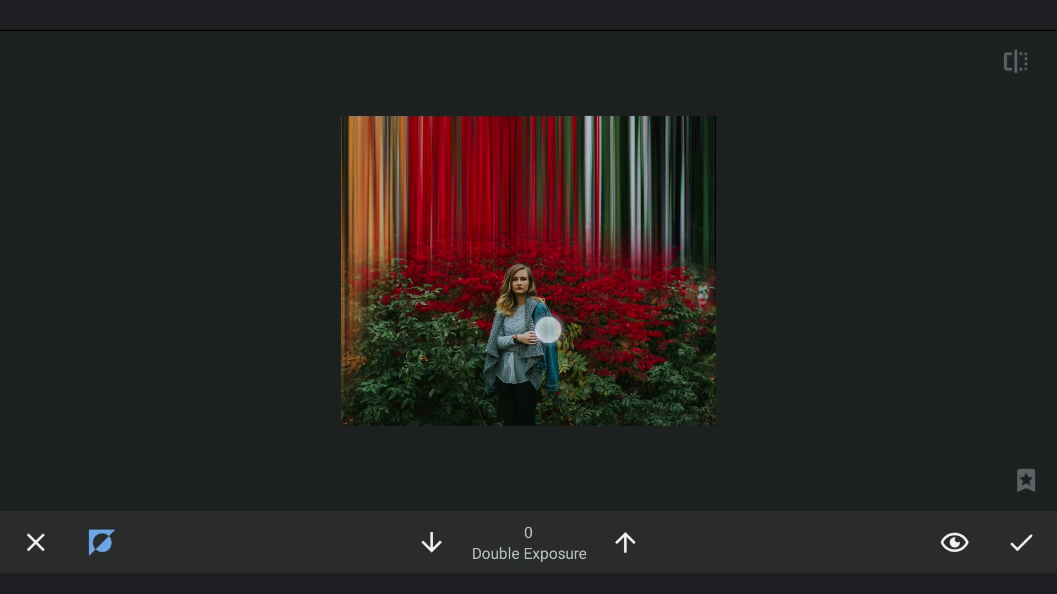
pyautogui.click(658, 393)
pyautogui.click(501, 338)
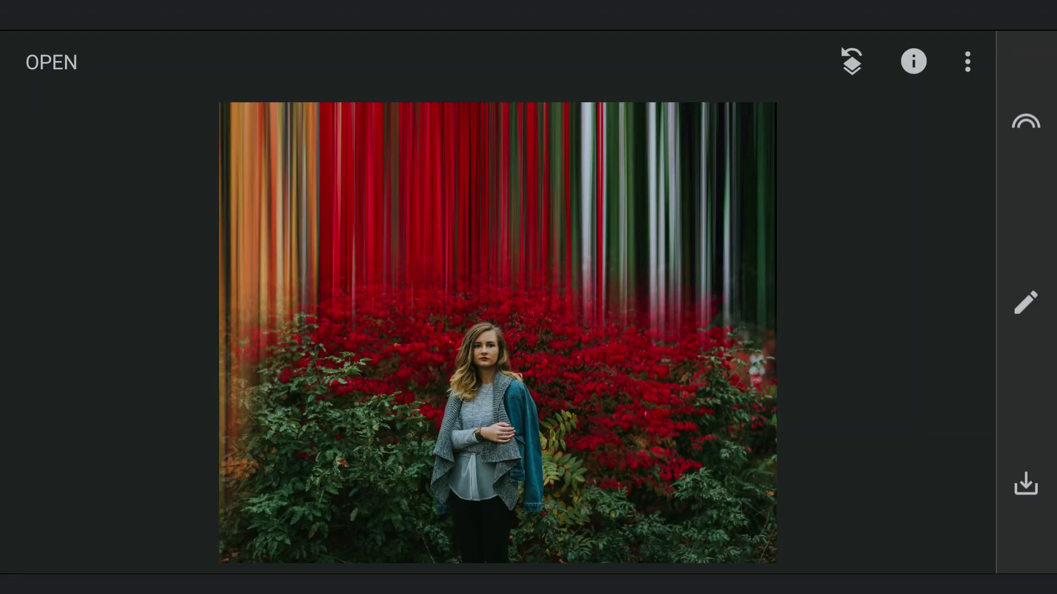
# Relaunch the Double Exposure tool from the Tools list for further mask refinement
pyautogui.click(1026, 302)
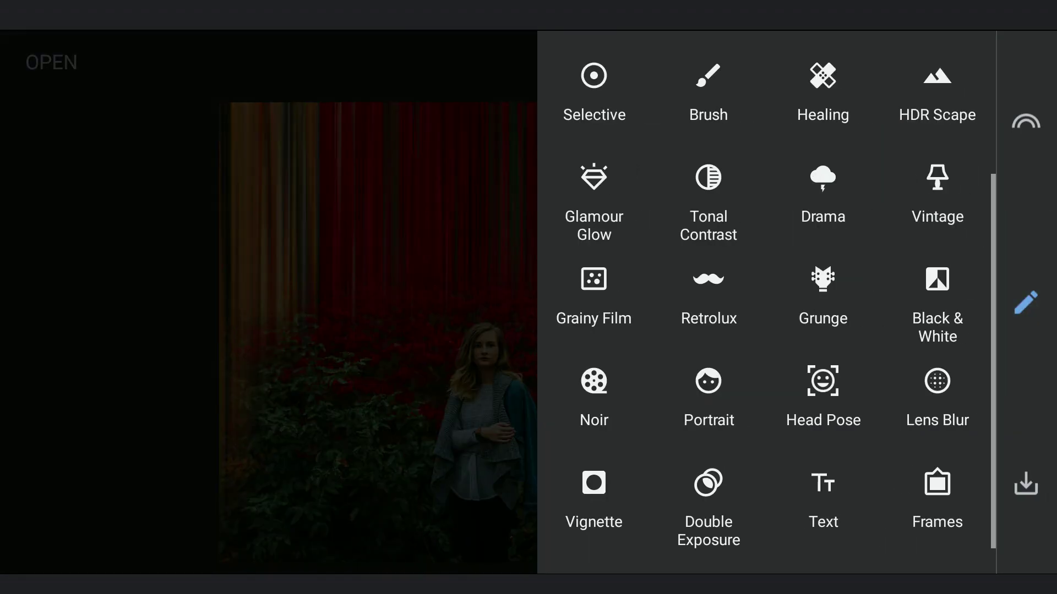
pyautogui.click(719, 508)
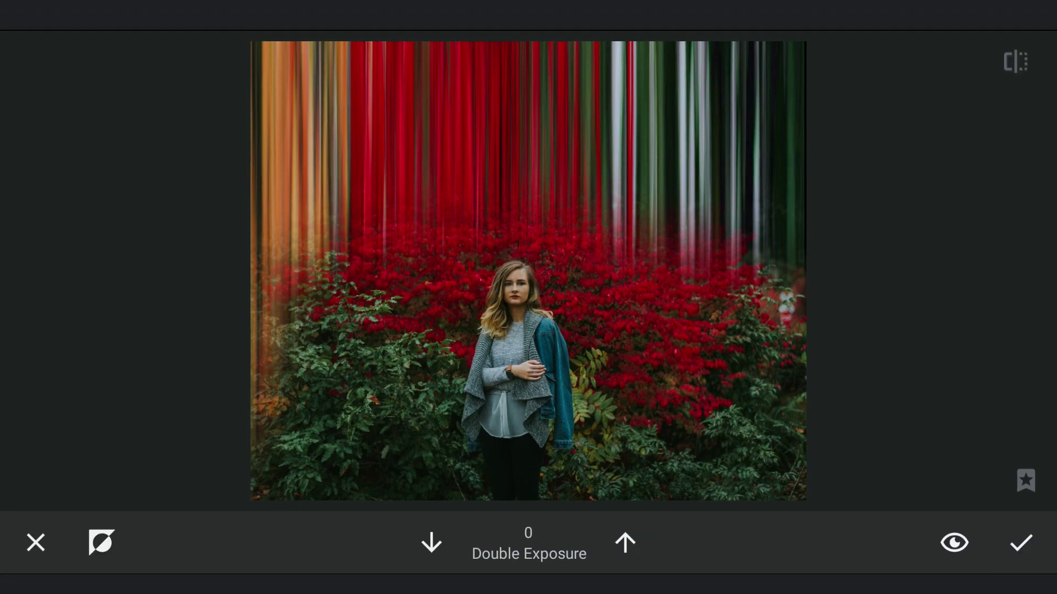
# At mask strength 100, paint streaks over the woman's face and the upper right
pyautogui.click(626, 543)
pyautogui.click(625, 543)
pyautogui.scroll(3, 575, 271)
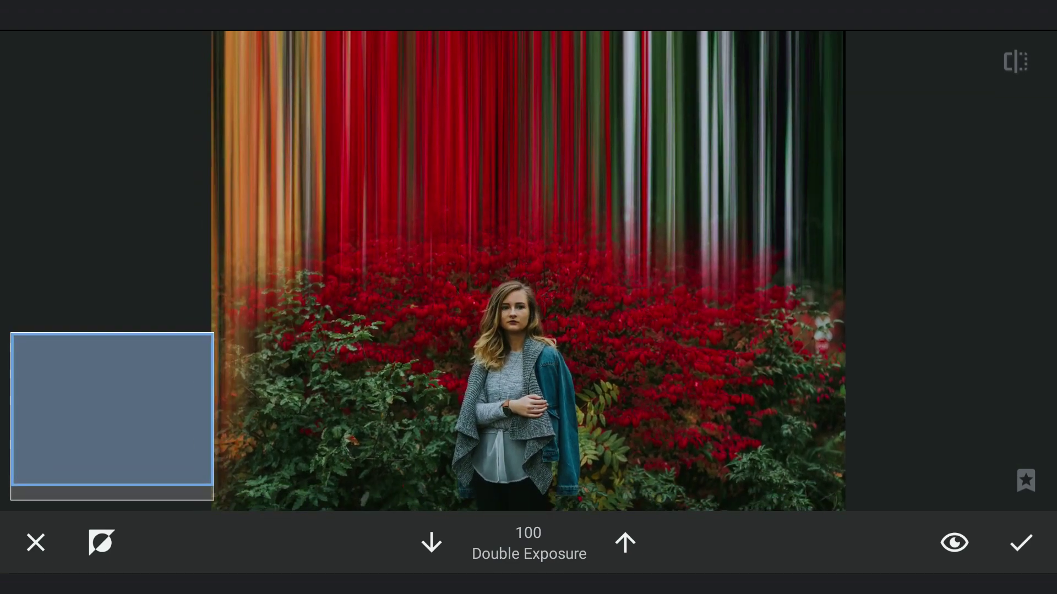
pyautogui.moveTo(525, 314); pyautogui.dragTo(500, 39)
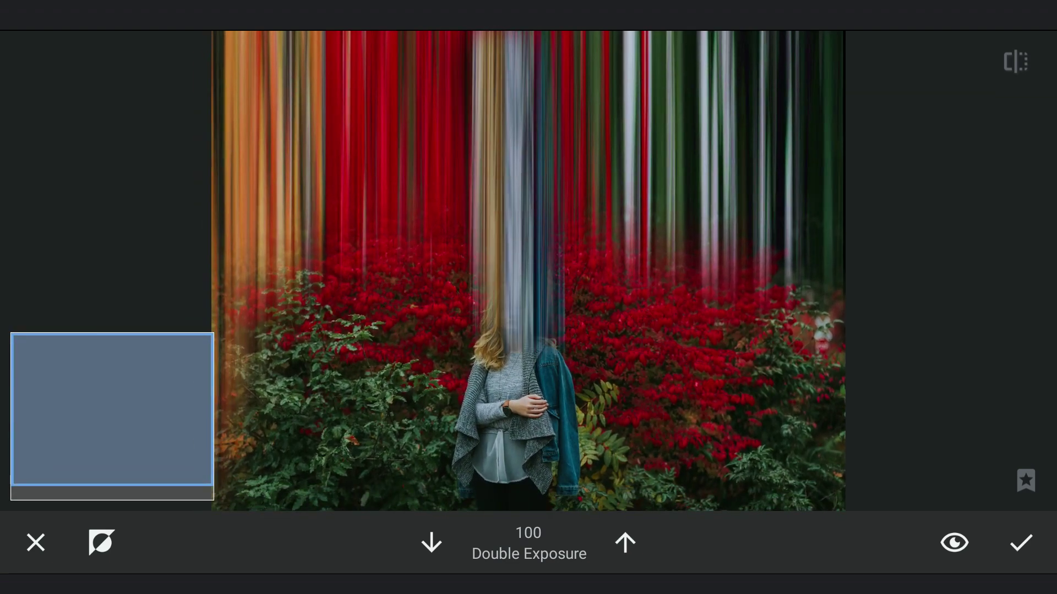
pyautogui.click(1028, 58)
pyautogui.moveTo(620, 165); pyautogui.dragTo(748, 58)
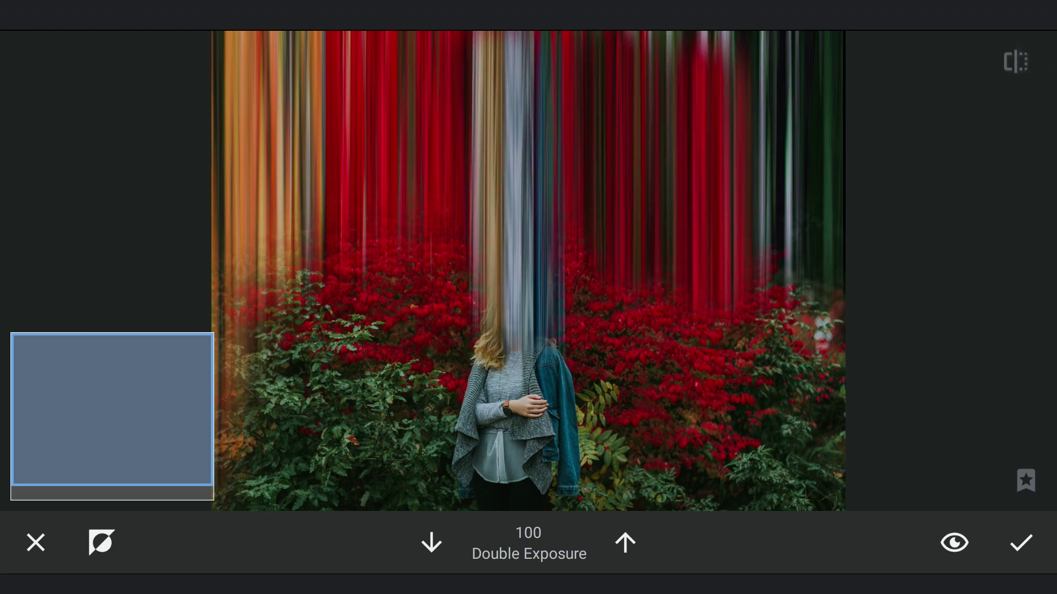
# Erase the red streaks in the upper right, then repaint the upper area at full strength
pyautogui.click(431, 542)
pyautogui.moveTo(671, 292)
pyautogui.mouseDown()
pyautogui.moveTo(736, 113)
pyautogui.moveTo(625, 42)
pyautogui.moveTo(719, 264)
pyautogui.mouseUp()
pyautogui.moveTo(592, 248); pyautogui.dragTo(646, 109)
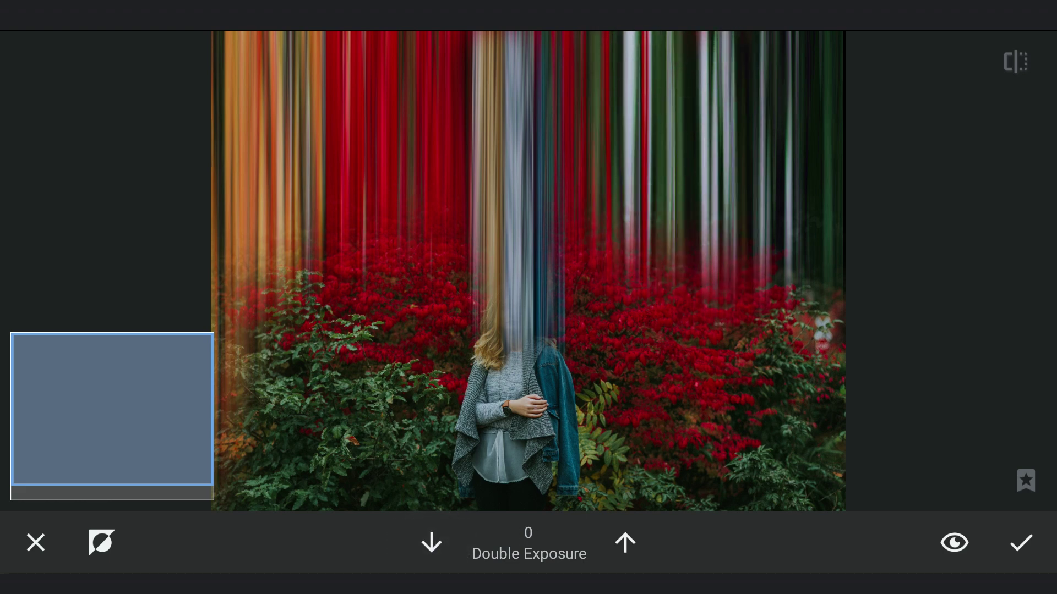
pyautogui.click(626, 542)
pyautogui.moveTo(532, 254)
pyautogui.mouseDown()
pyautogui.moveTo(535, 278)
pyautogui.moveTo(562, 36)
pyautogui.mouseUp()
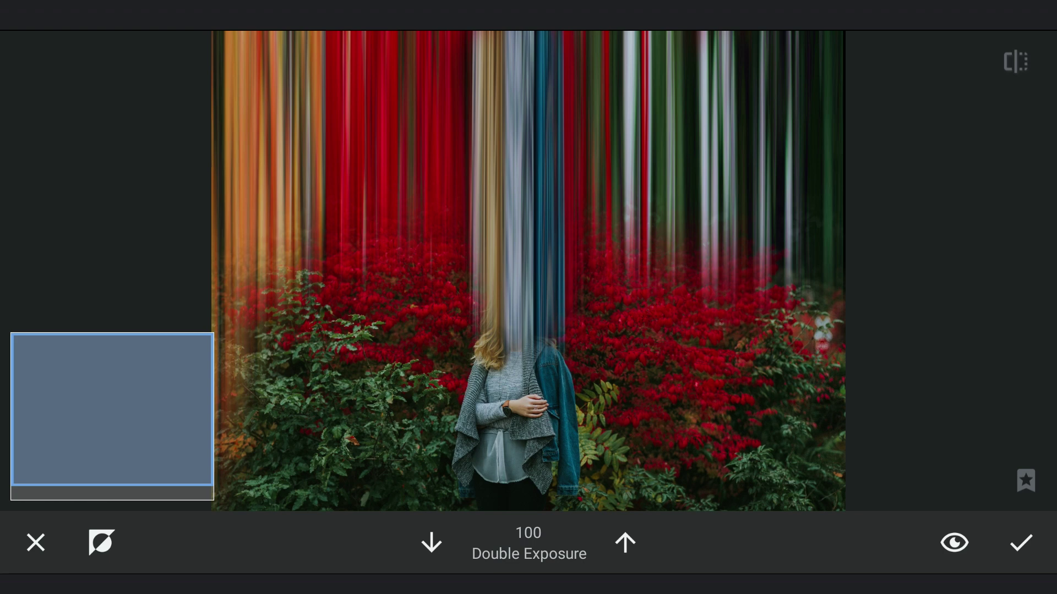
# Erase the streaks covering and surrounding the woman's face, touching up with a brief repaint
pyautogui.click(431, 543)
pyautogui.moveTo(435, 237); pyautogui.dragTo(422, 173)
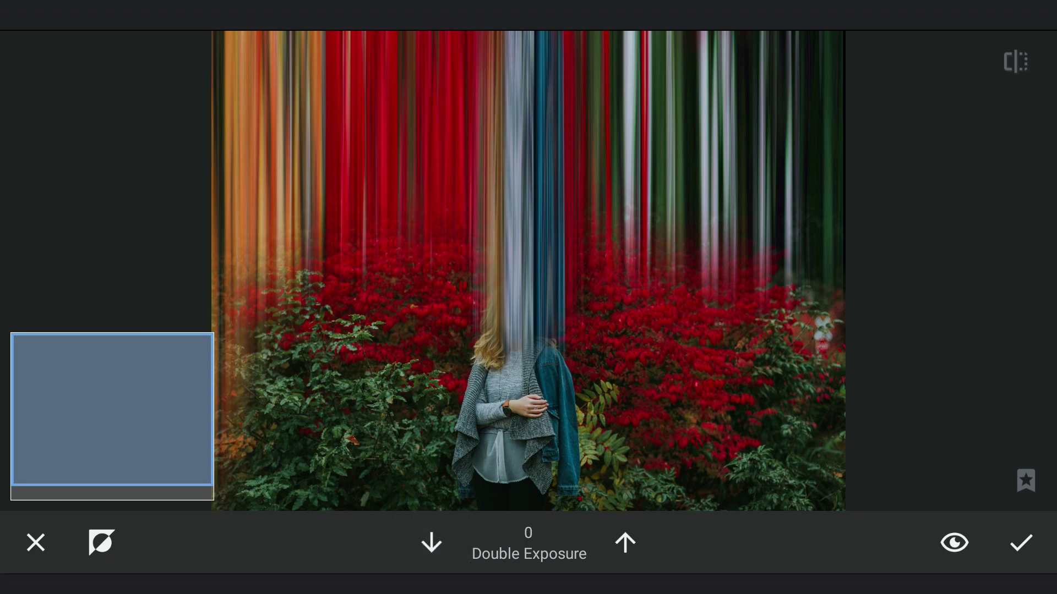
pyautogui.scroll(3, 528, 271)
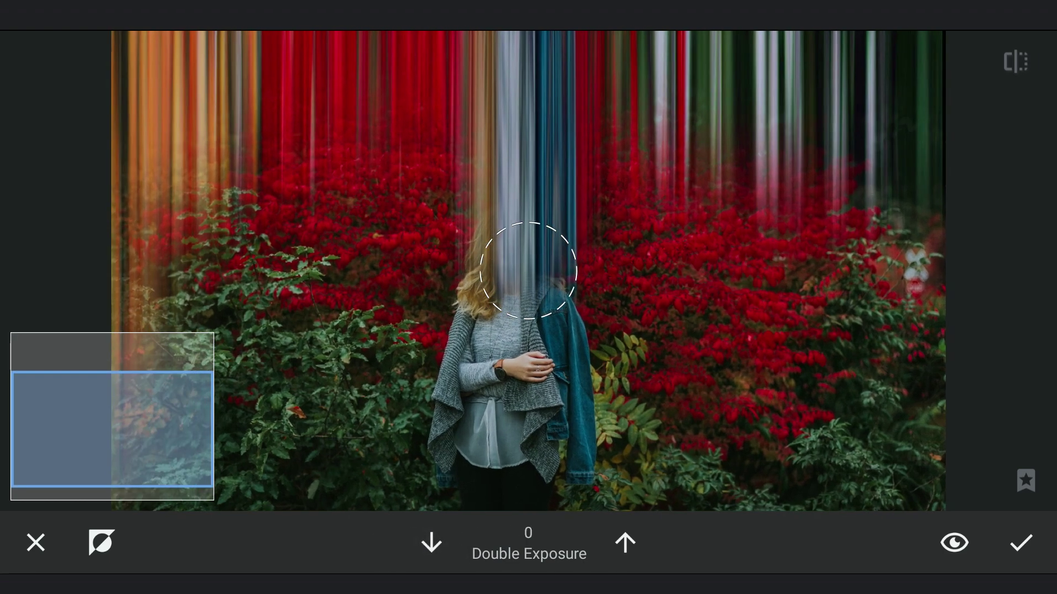
pyautogui.moveTo(531, 288); pyautogui.dragTo(518, 239)
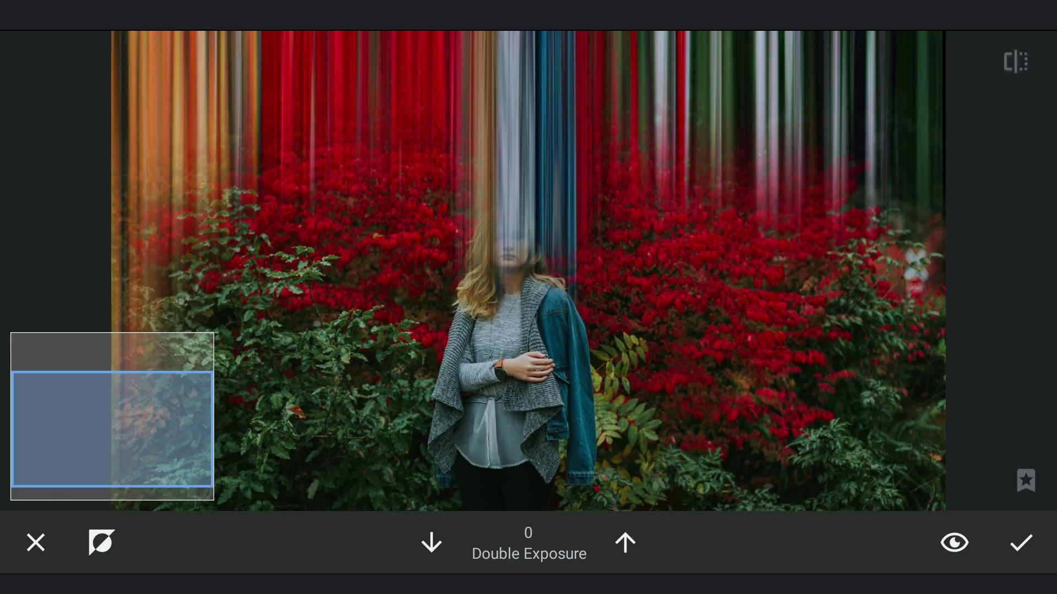
pyautogui.scroll(3, 580, 330)
pyautogui.moveTo(475, 206); pyautogui.dragTo(504, 252)
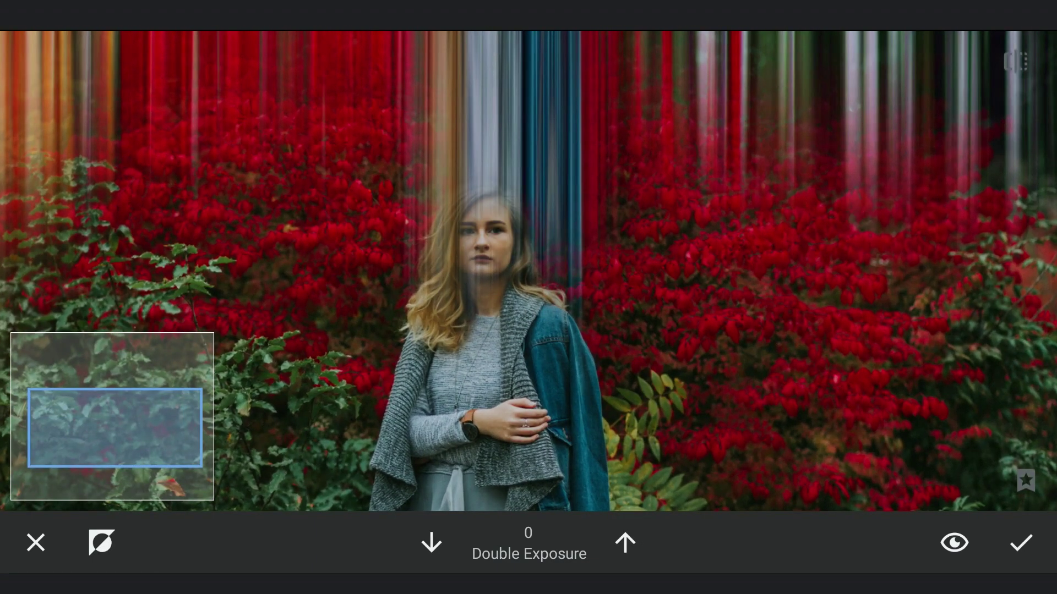
pyautogui.click(625, 542)
pyautogui.click(626, 543)
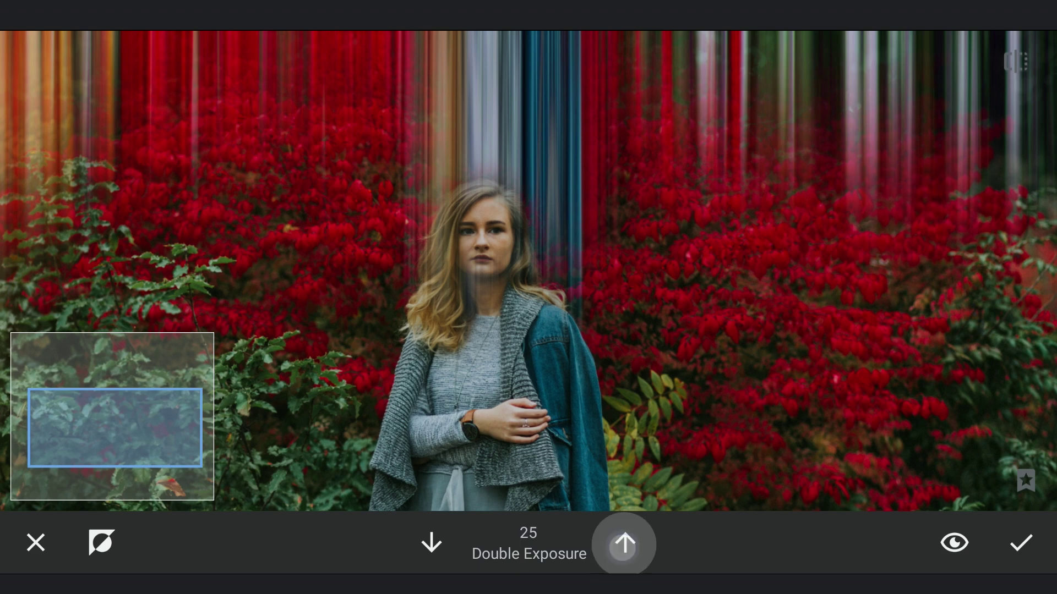
pyautogui.moveTo(466, 209); pyautogui.dragTo(484, 236)
pyautogui.click(431, 543)
pyautogui.click(431, 542)
pyautogui.click(431, 543)
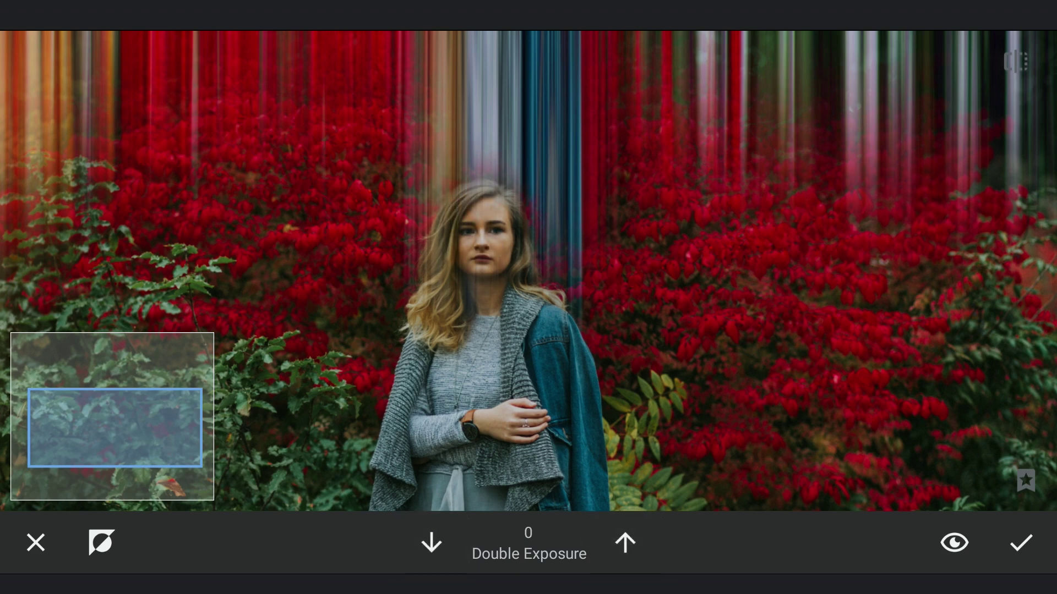
# Remove the streaks from the denim jacket and the hair beside her face
pyautogui.click(625, 543)
pyautogui.click(625, 542)
pyautogui.click(625, 543)
pyautogui.click(625, 542)
pyautogui.moveTo(541, 182); pyautogui.dragTo(561, 396)
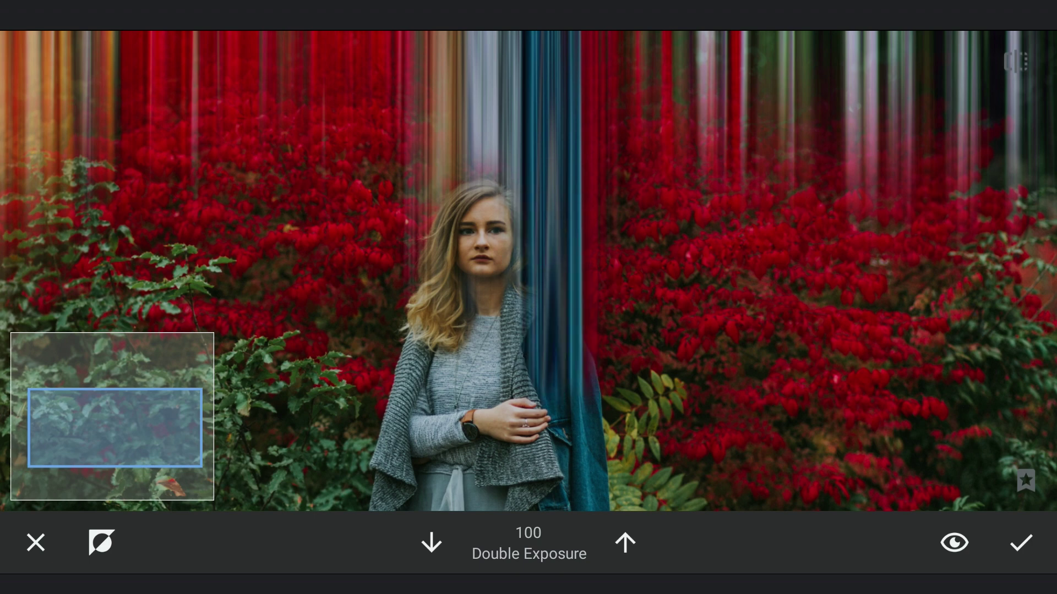
pyautogui.click(431, 543)
pyautogui.click(431, 543)
pyautogui.click(431, 543)
pyautogui.click(431, 542)
pyautogui.moveTo(528, 326)
pyautogui.mouseDown()
pyautogui.moveTo(529, 388)
pyautogui.moveTo(551, 339)
pyautogui.mouseUp()
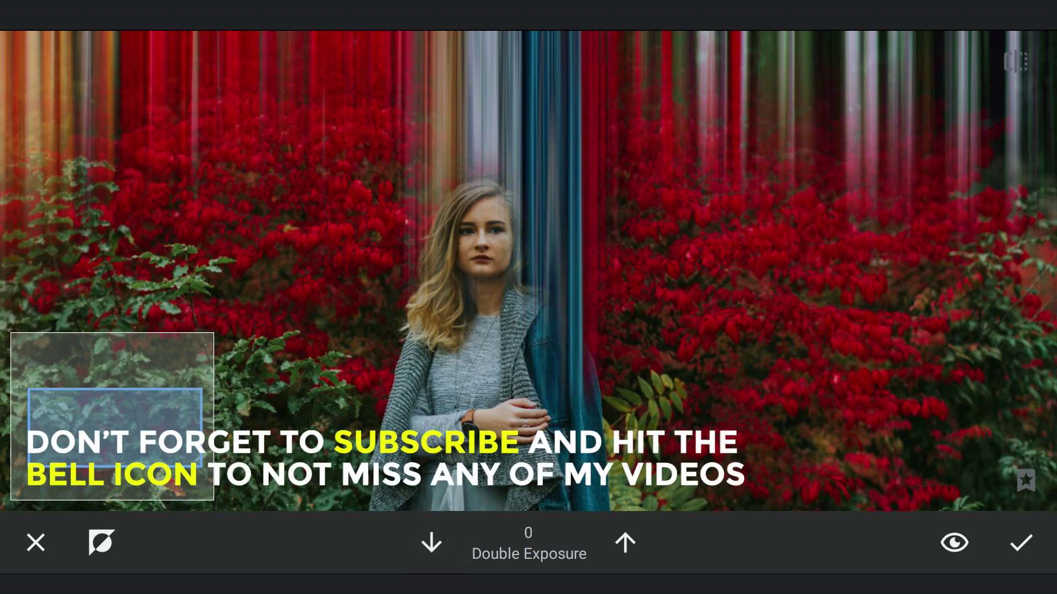
pyautogui.moveTo(519, 210); pyautogui.dragTo(487, 248)
pyautogui.moveTo(574, 339); pyautogui.dragTo(578, 397)
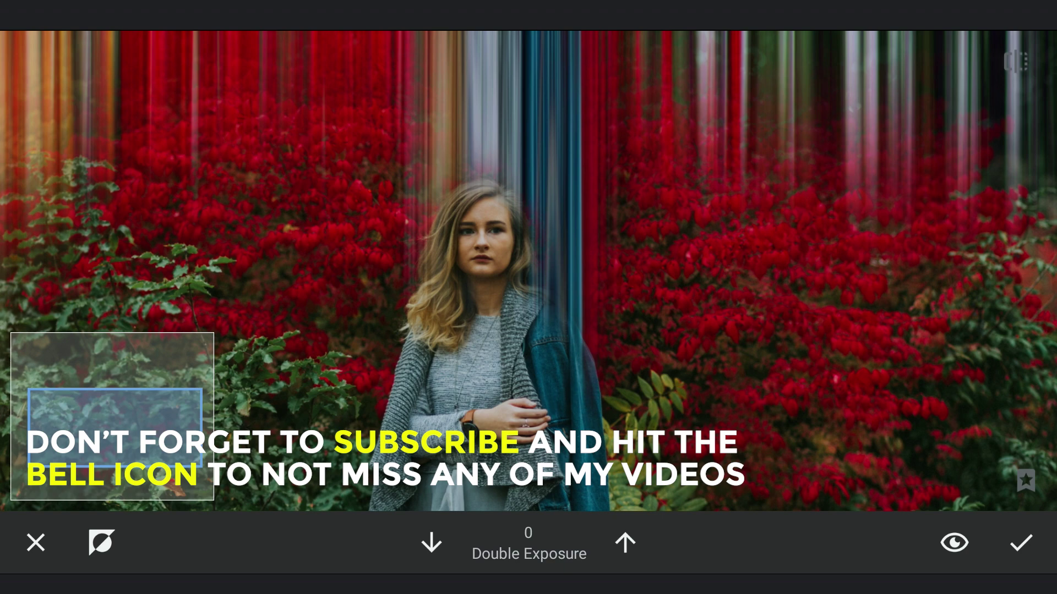
pyautogui.moveTo(532, 294); pyautogui.dragTo(562, 338)
# Set the brush strength to 75 and compare the brushed result with the original
pyautogui.click(625, 543)
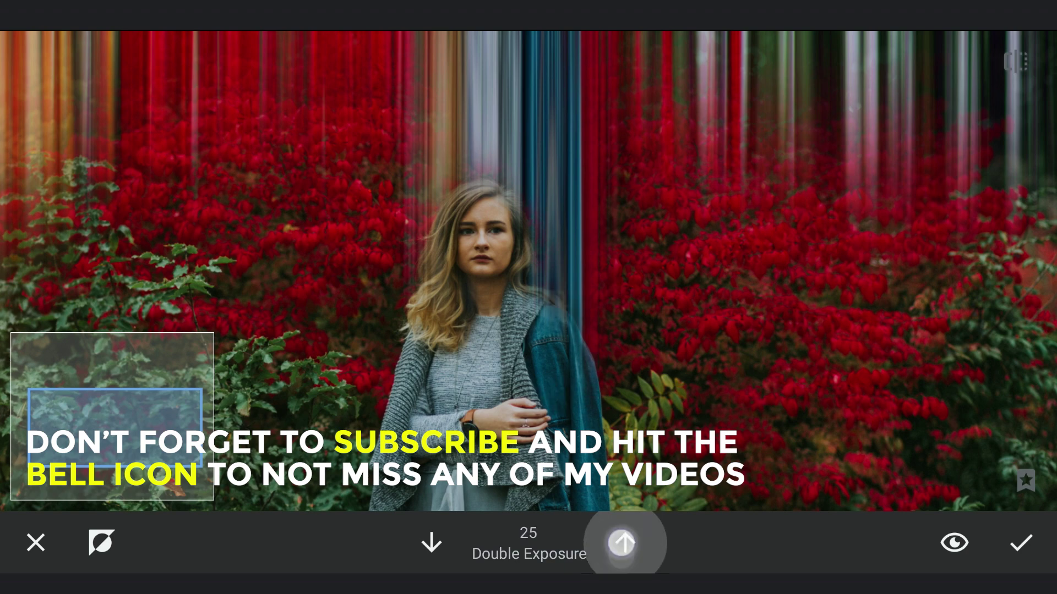
pyautogui.scroll(-5, 528, 270)
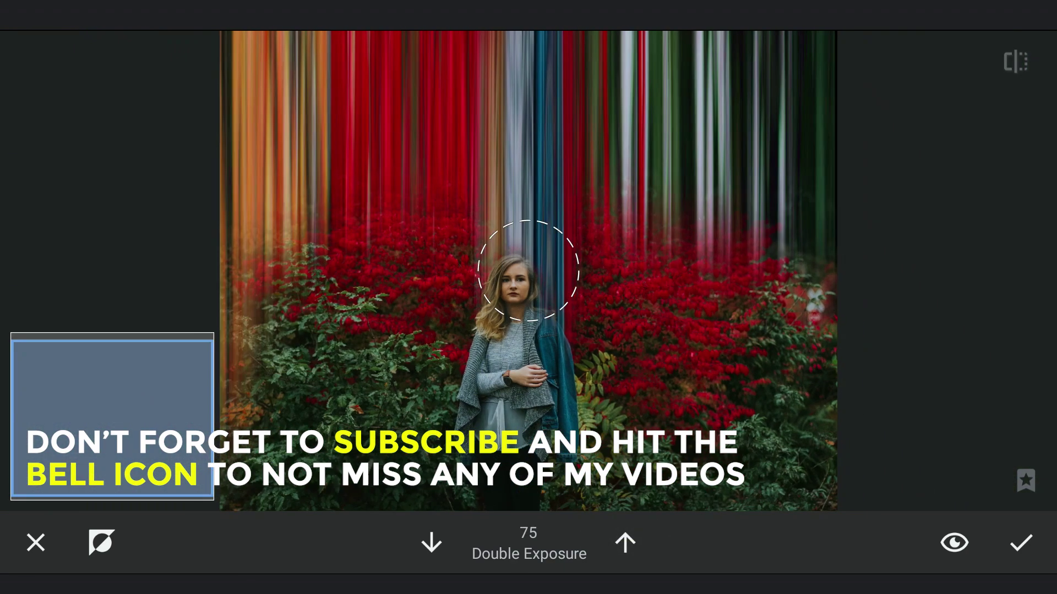
pyautogui.scroll(-3, 529, 271)
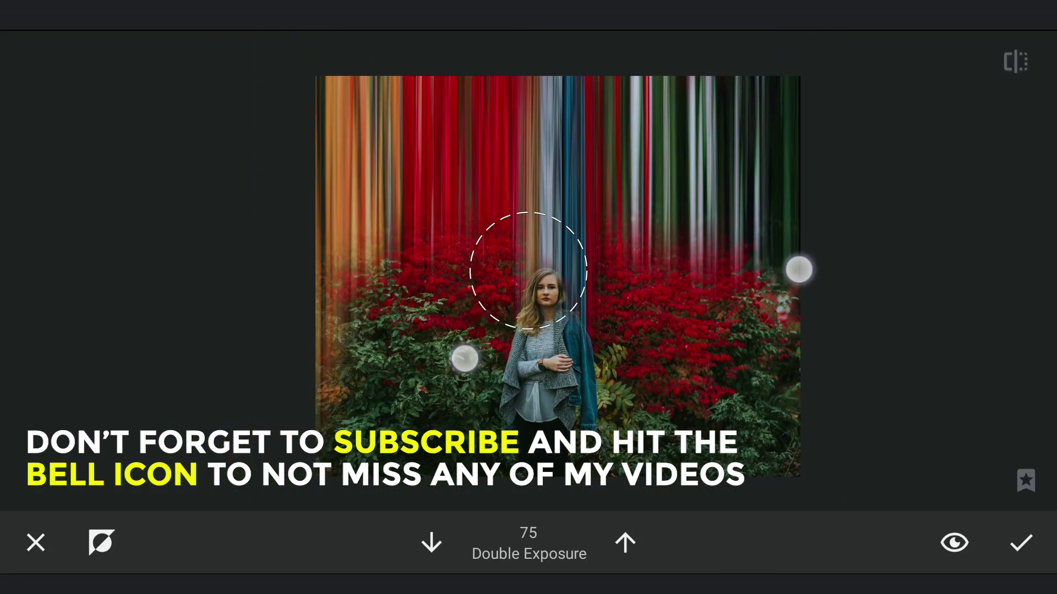
pyautogui.click(1033, 58)
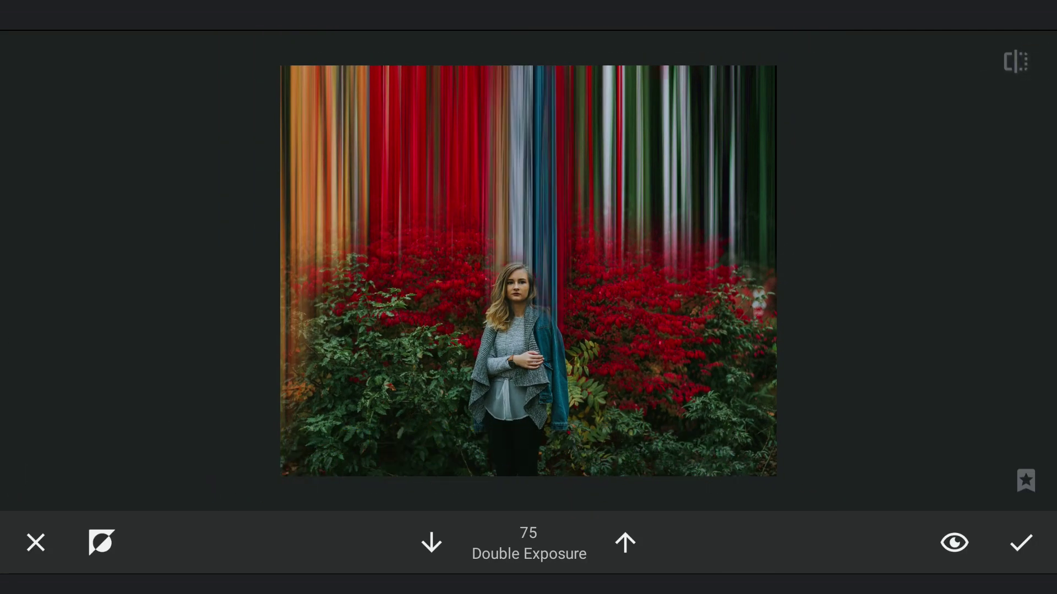
pyautogui.click(1023, 61)
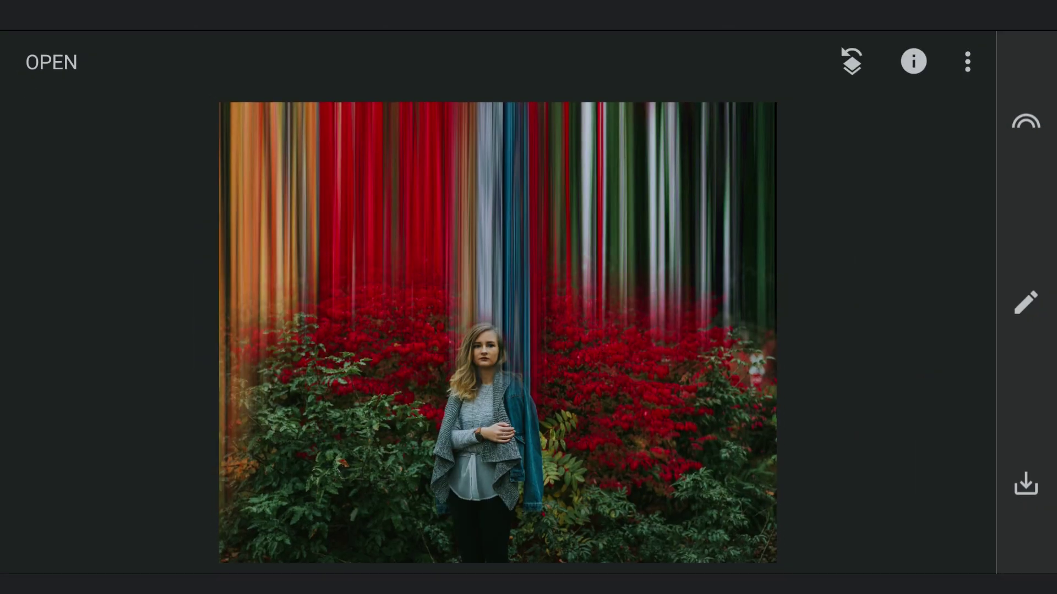
# At strength 100, paint red streaks over three upper-right bands, then drop strength to 0
pyautogui.click(1026, 302)
pyautogui.moveTo(840, 323); pyautogui.dragTo(842, 283)
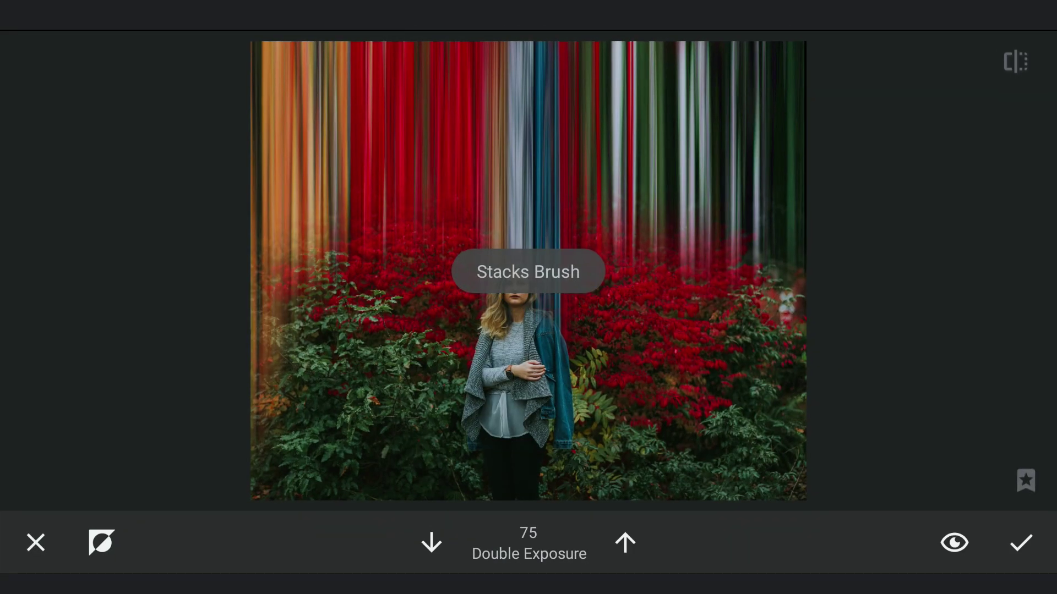
pyautogui.click(624, 542)
pyautogui.moveTo(618, 227); pyautogui.dragTo(616, 49)
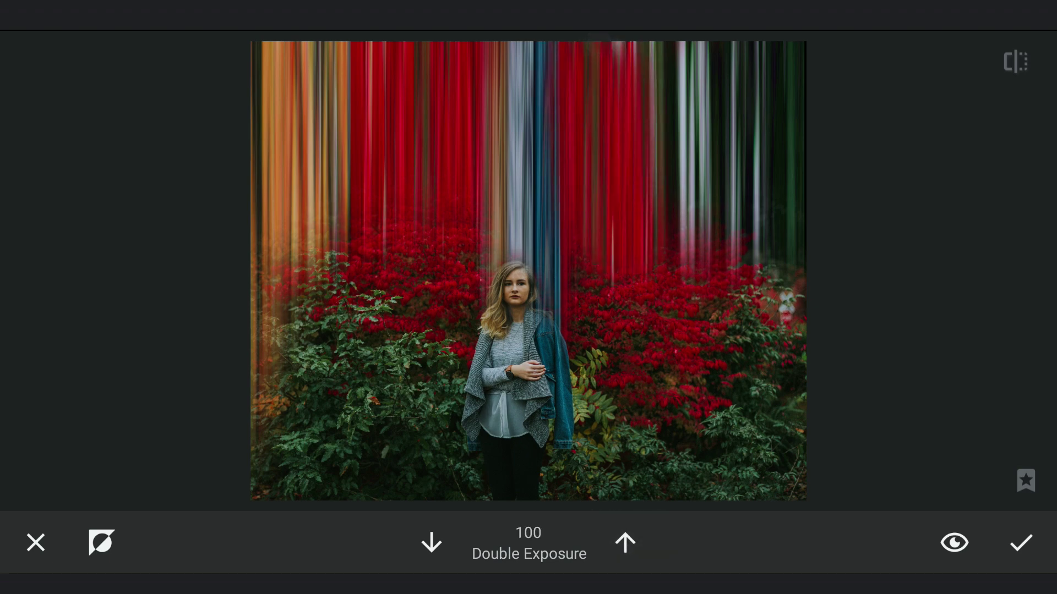
pyautogui.moveTo(696, 261); pyautogui.dragTo(687, 49)
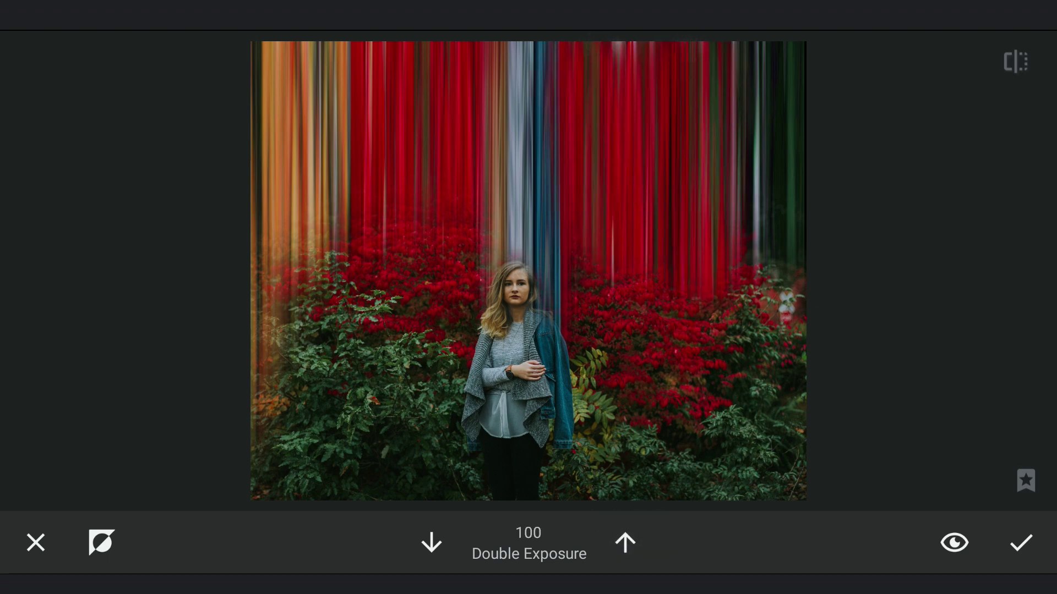
pyautogui.moveTo(740, 265); pyautogui.dragTo(703, 43)
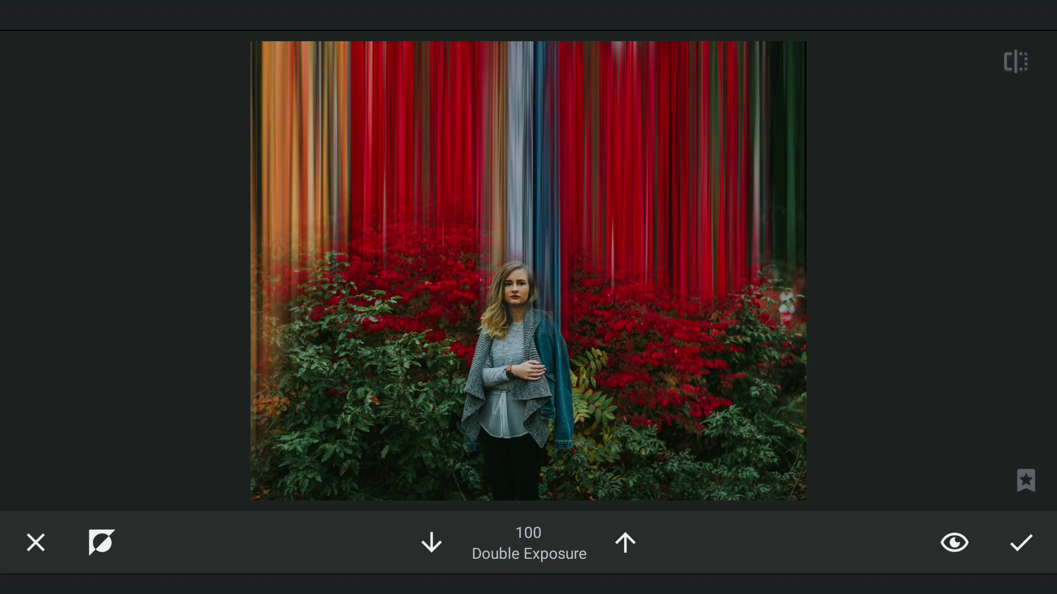
pyautogui.click(431, 543)
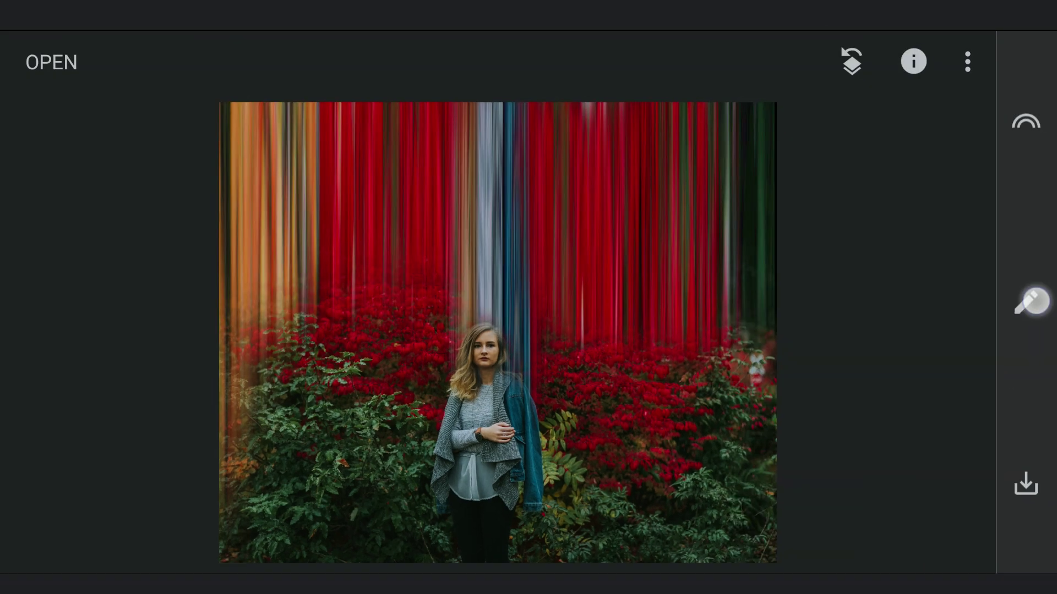
pyautogui.click(1026, 302)
# Open the Double Exposure masking brush and raise its strength to 100
pyautogui.click(710, 485)
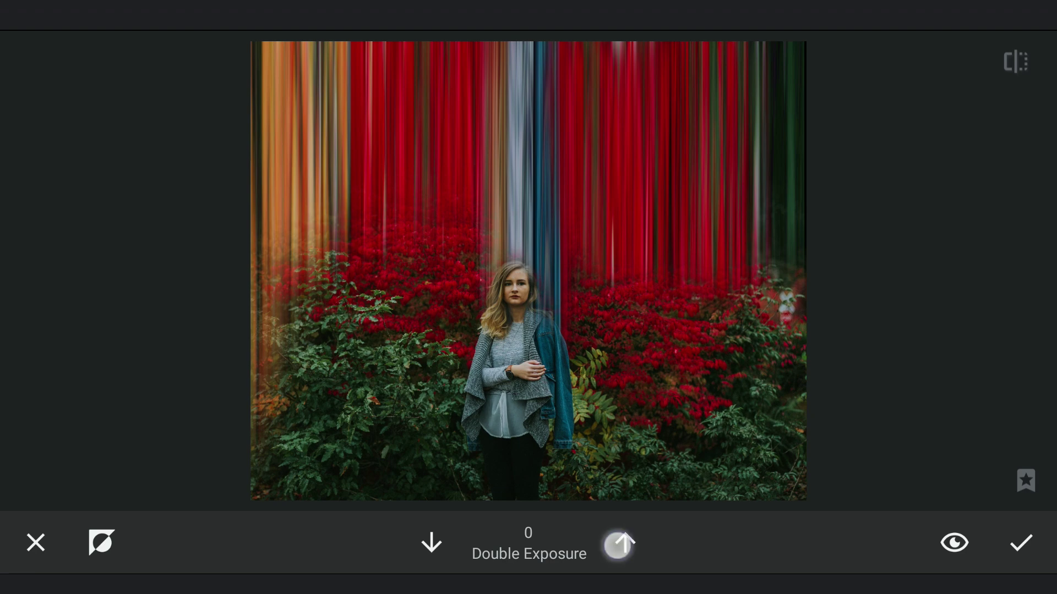
pyautogui.click(623, 543)
pyautogui.click(624, 543)
pyautogui.click(623, 543)
# Brush a green stripe down the right edge, erase its lower end, and apply the mask
pyautogui.moveTo(799, 319); pyautogui.dragTo(802, 42)
pyautogui.moveTo(789, 414); pyautogui.dragTo(798, 310)
pyautogui.click(429, 544)
pyautogui.click(429, 543)
pyautogui.click(430, 543)
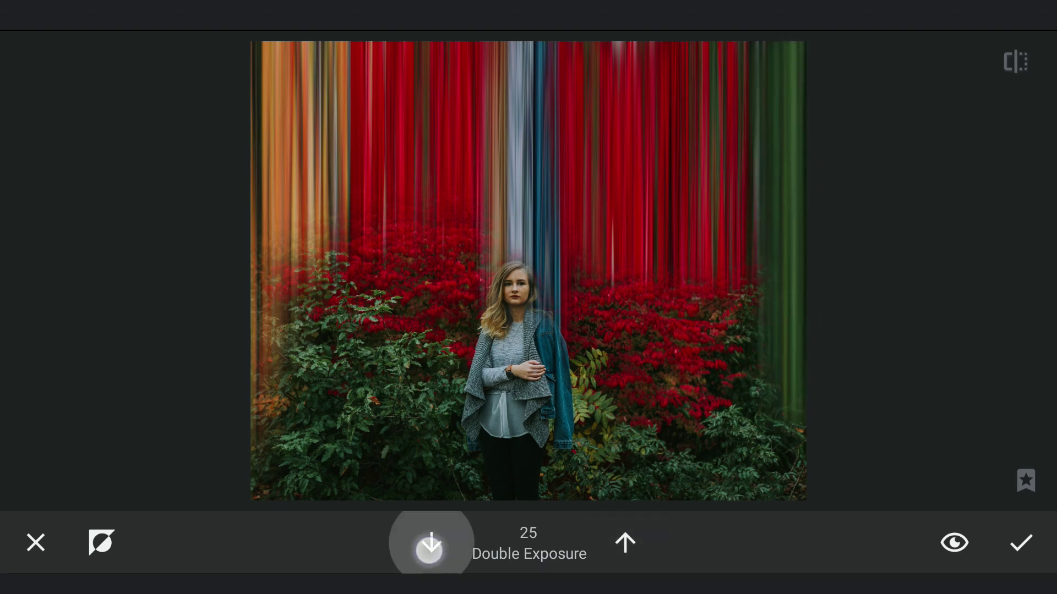
pyautogui.moveTo(790, 441); pyautogui.dragTo(786, 388)
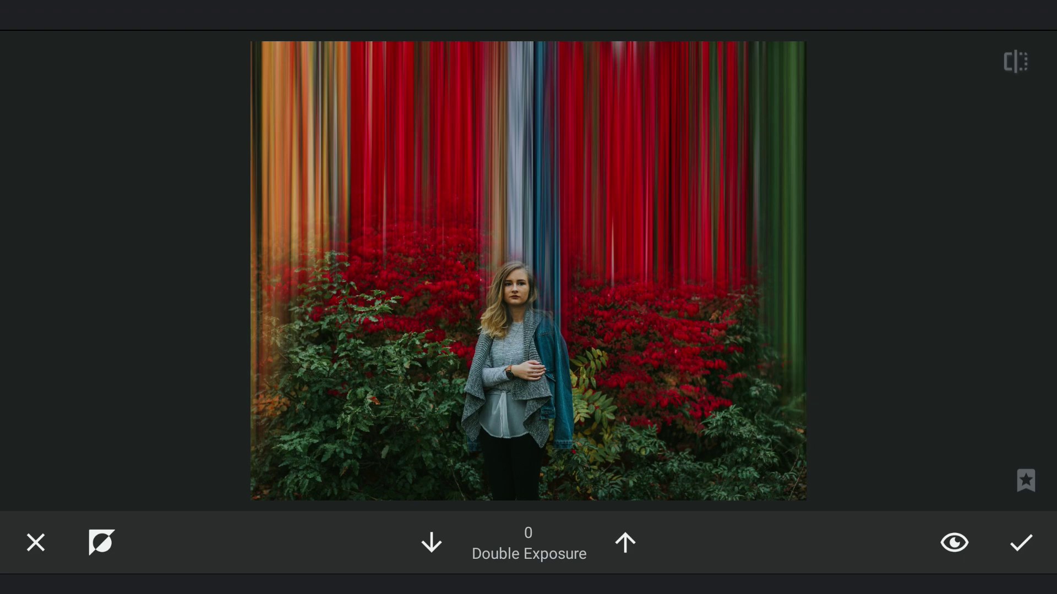
pyautogui.click(624, 543)
pyautogui.click(625, 544)
pyautogui.click(1020, 542)
pyautogui.click(43, 66)
pyautogui.click(1026, 303)
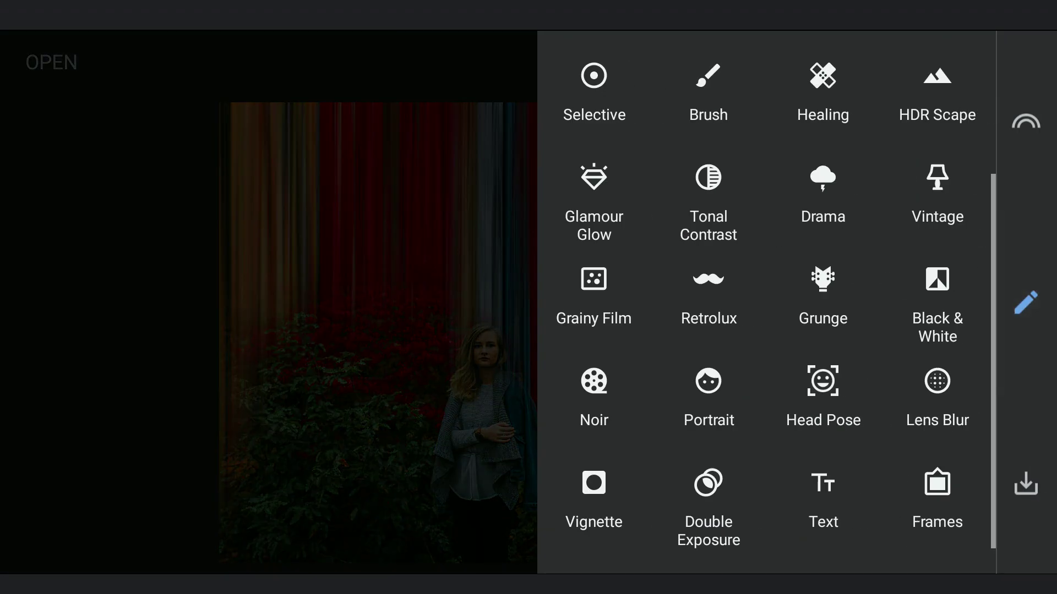
# Add another Double Exposure image, shift it left, and set its opacity to about 70%
pyautogui.click(737, 502)
pyautogui.click(436, 537)
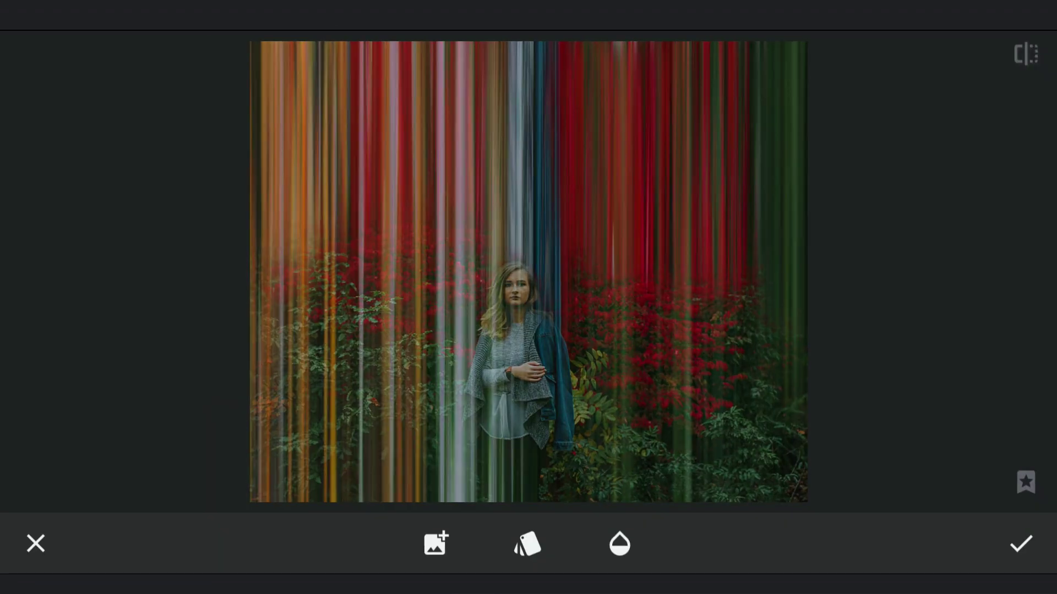
pyautogui.moveTo(713, 431); pyautogui.dragTo(399, 414)
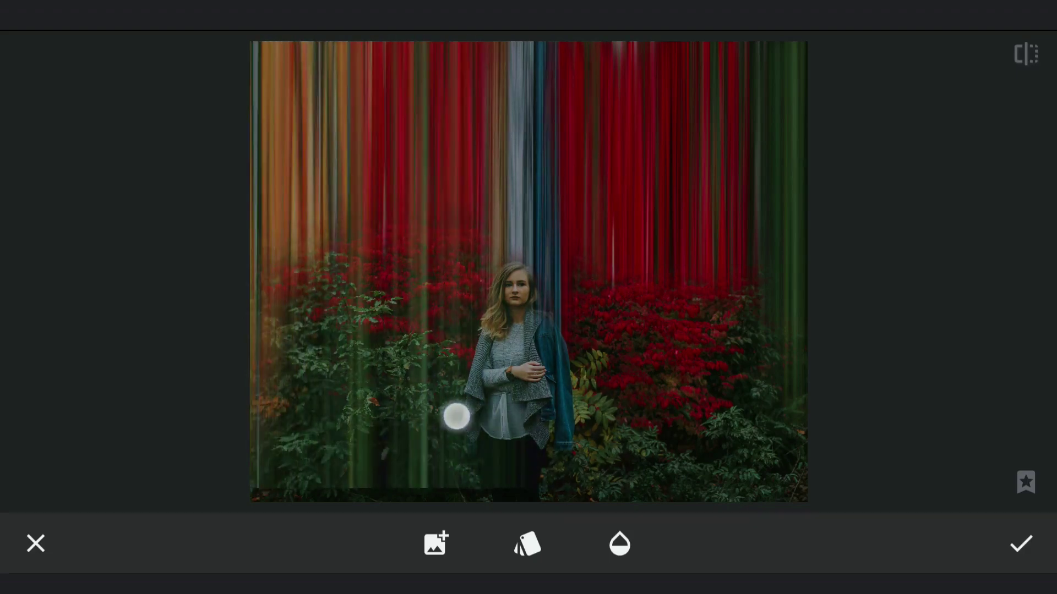
pyautogui.click(620, 544)
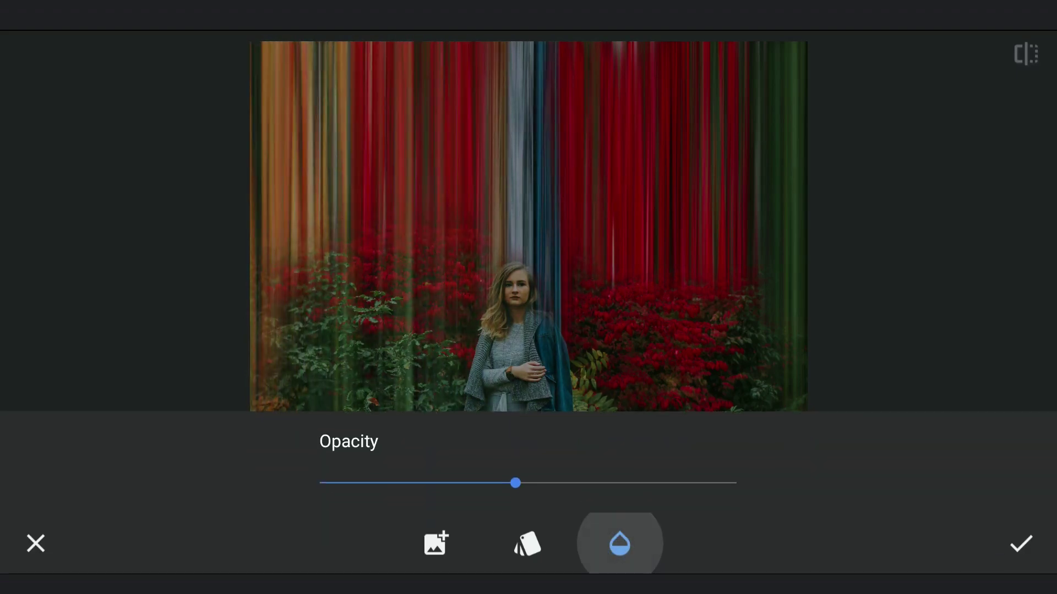
pyautogui.moveTo(514, 486); pyautogui.dragTo(608, 493)
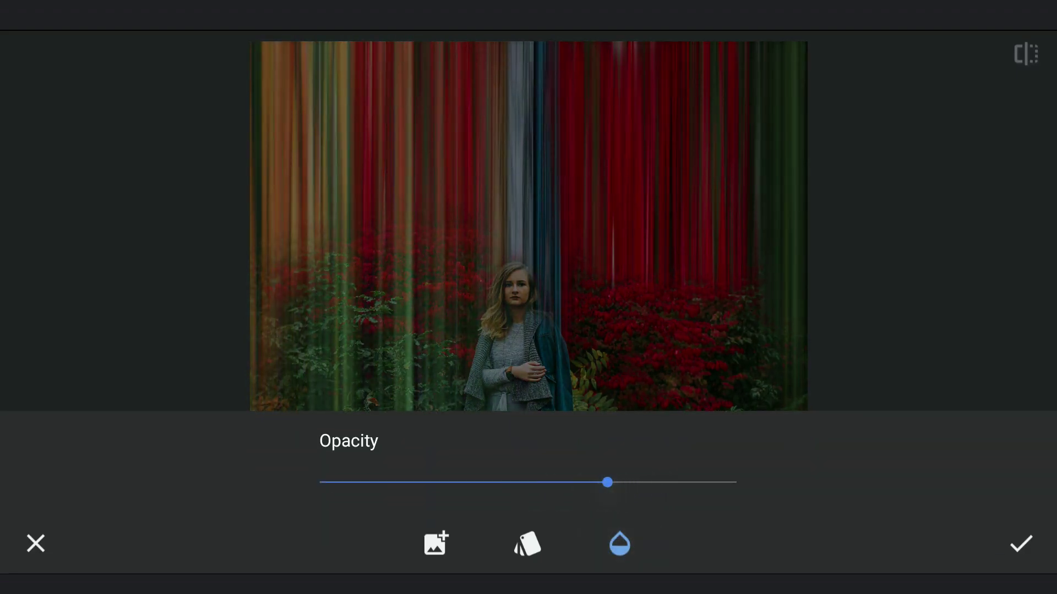
pyautogui.moveTo(350, 316); pyautogui.dragTo(355, 320)
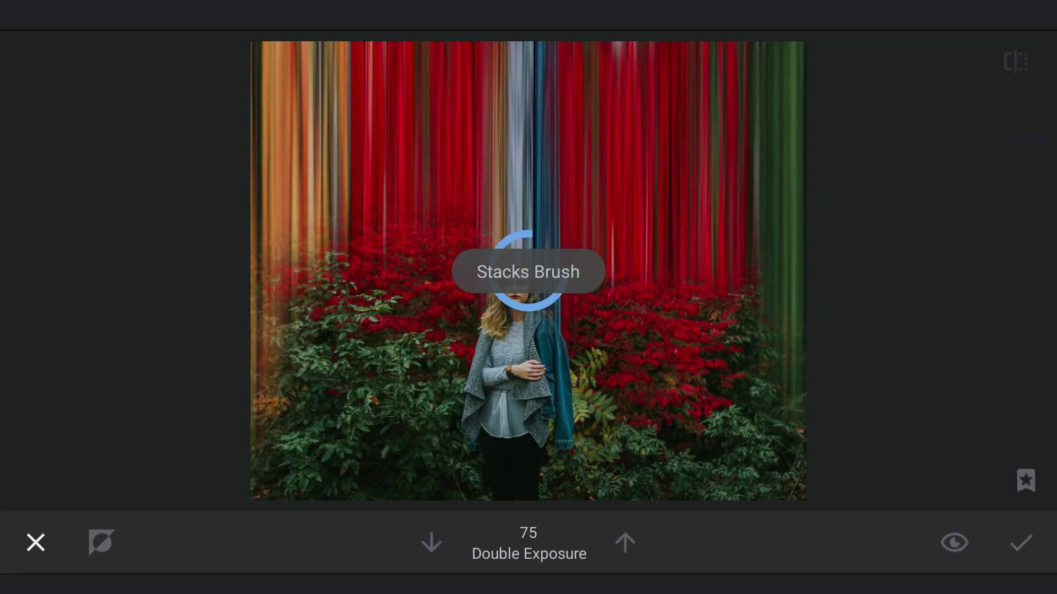
# Paint the overlay mask onto the left side at 100, preview it, and apply
pyautogui.click(624, 542)
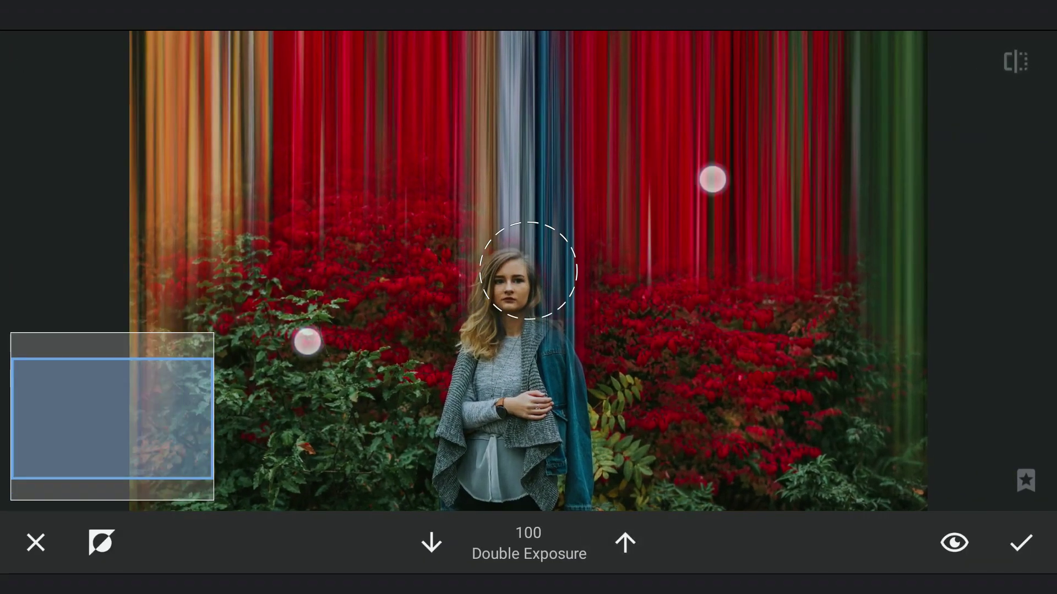
pyautogui.moveTo(314, 339); pyautogui.dragTo(311, 196)
pyautogui.click(431, 542)
pyautogui.scroll(-2, 528, 273)
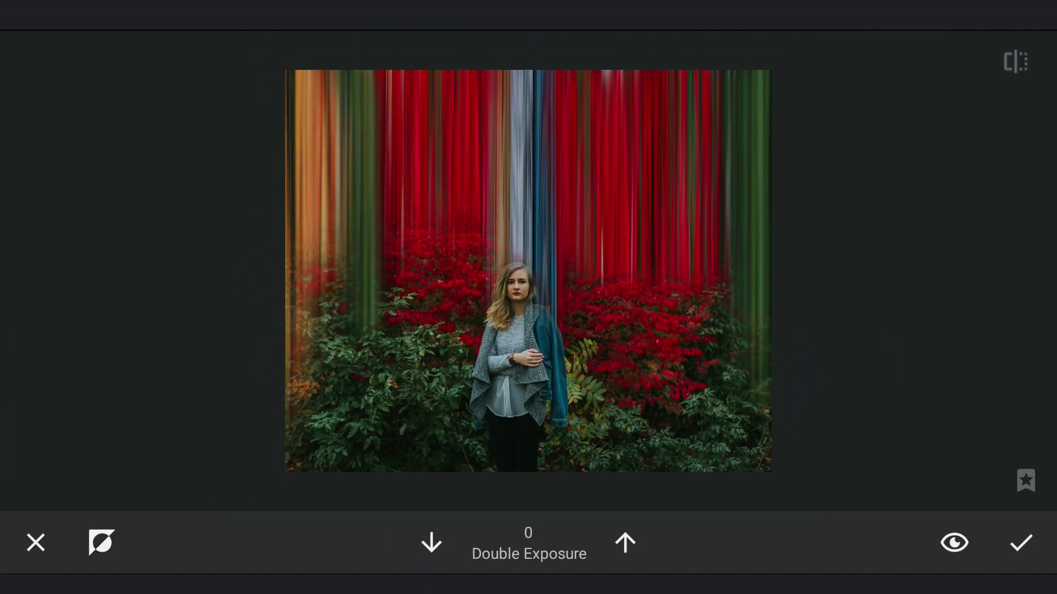
pyautogui.click(955, 543)
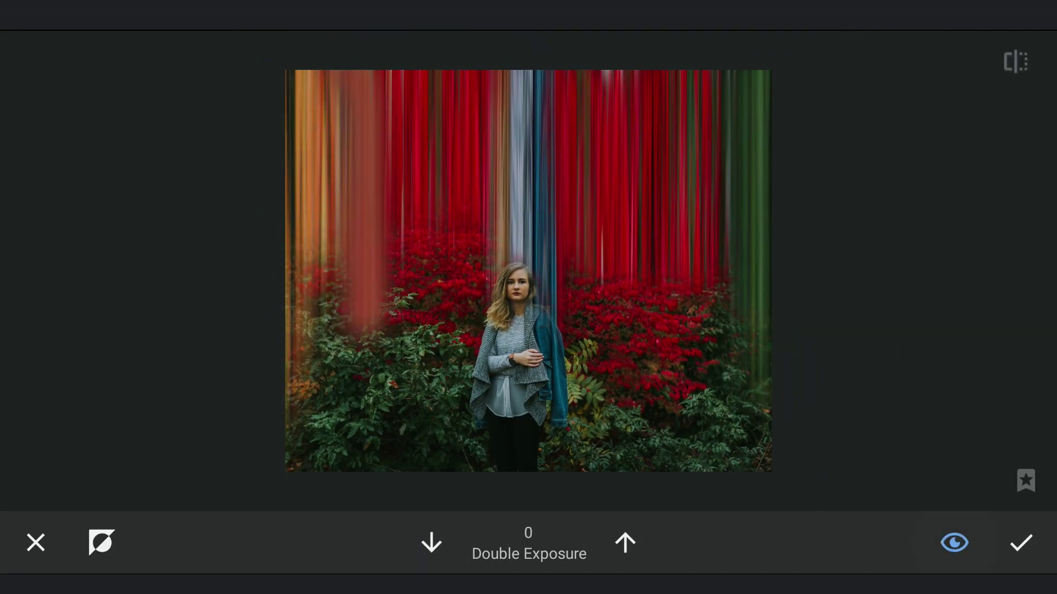
pyautogui.click(1045, 547)
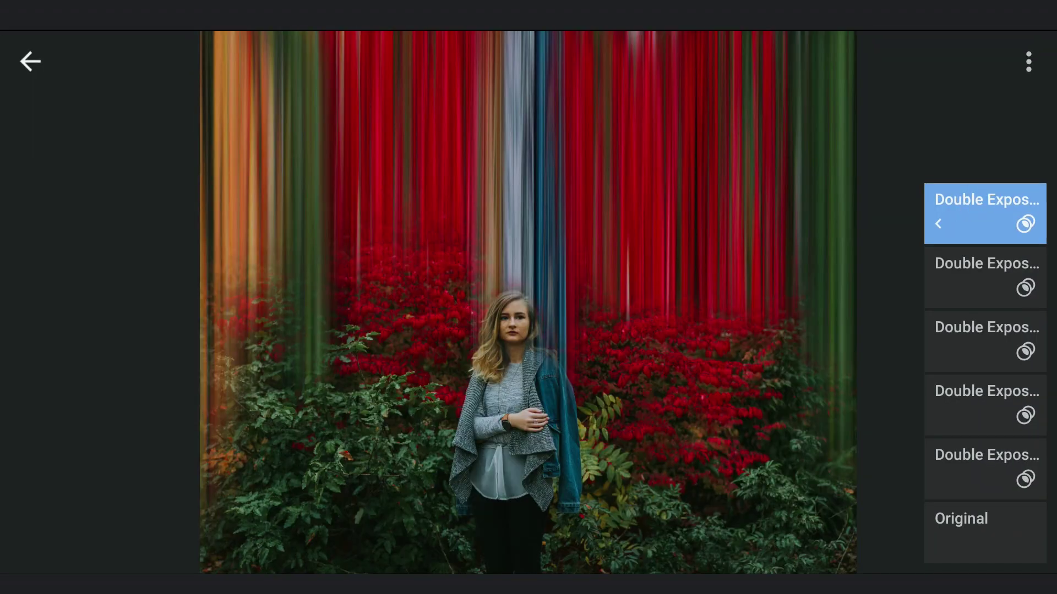
# Adjust and apply the fourth Double Exposure layer's mask, then go back to the main screen
pyautogui.click(985, 466)
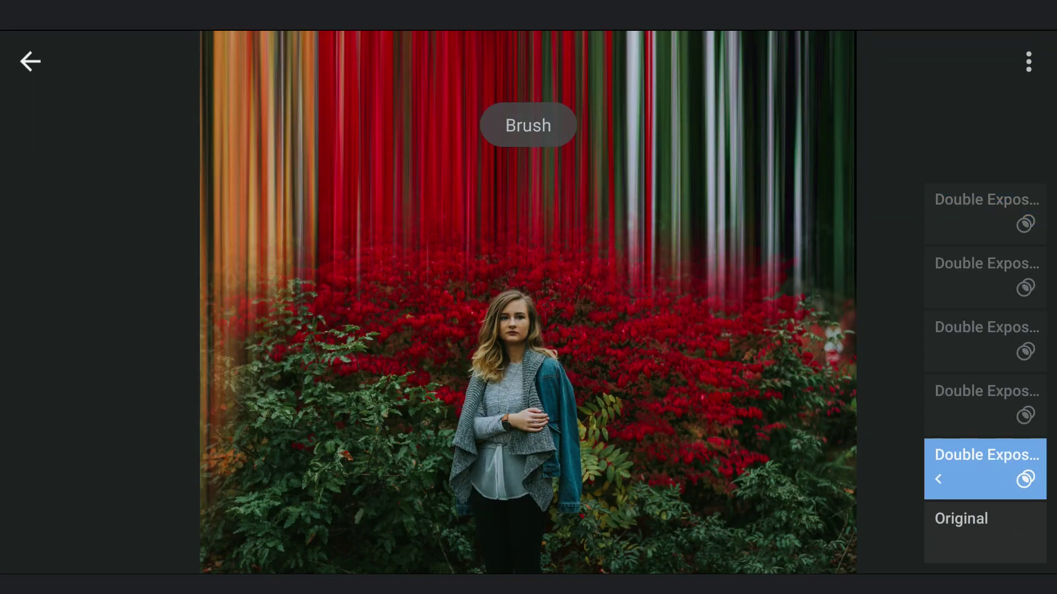
pyautogui.click(985, 405)
pyautogui.click(985, 405)
pyautogui.click(827, 405)
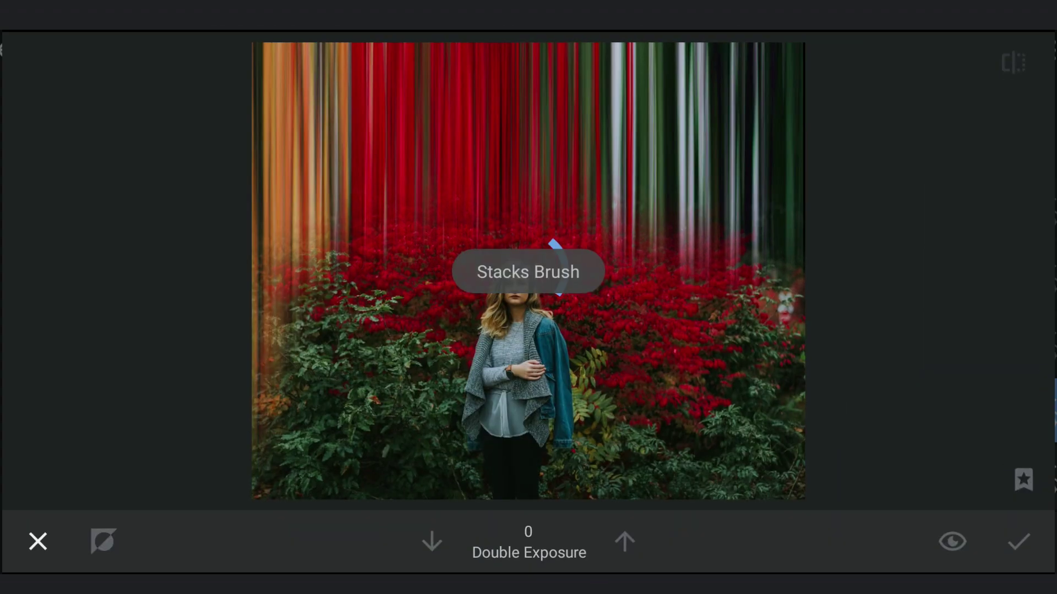
pyautogui.scroll(2, 529, 270)
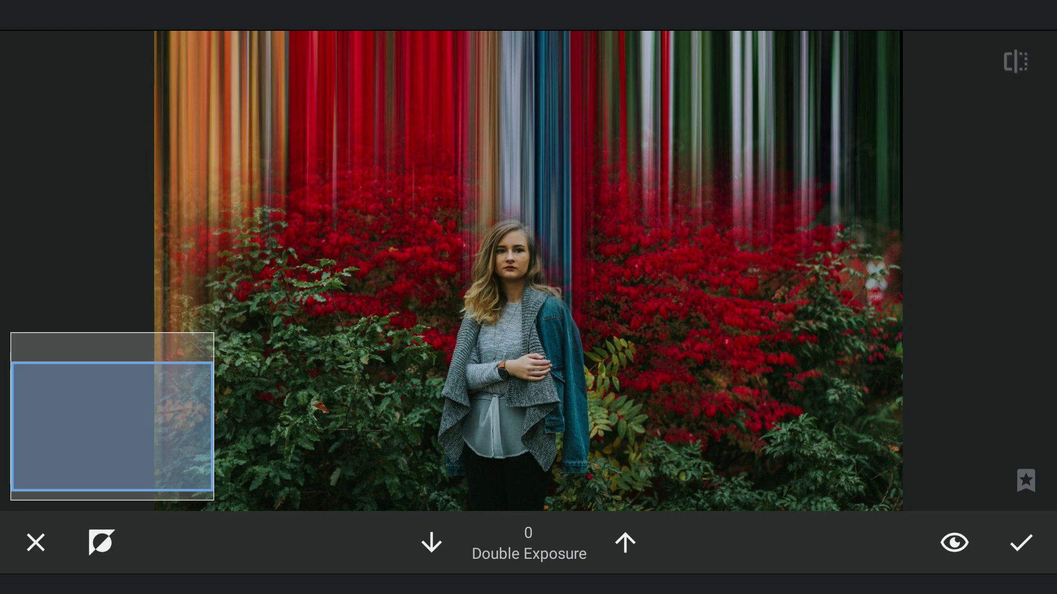
pyautogui.click(1021, 542)
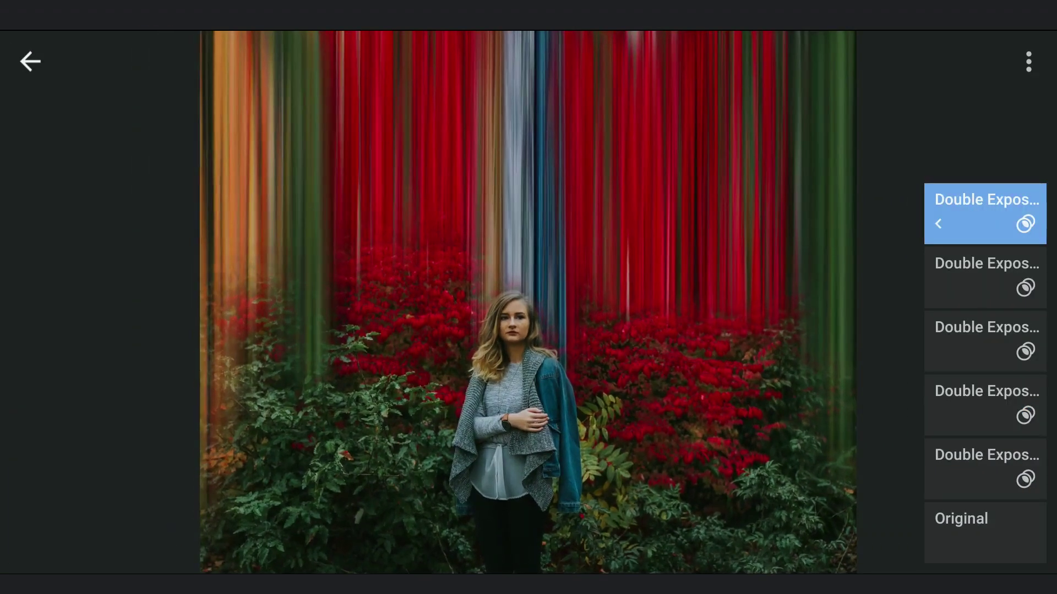
pyautogui.click(31, 61)
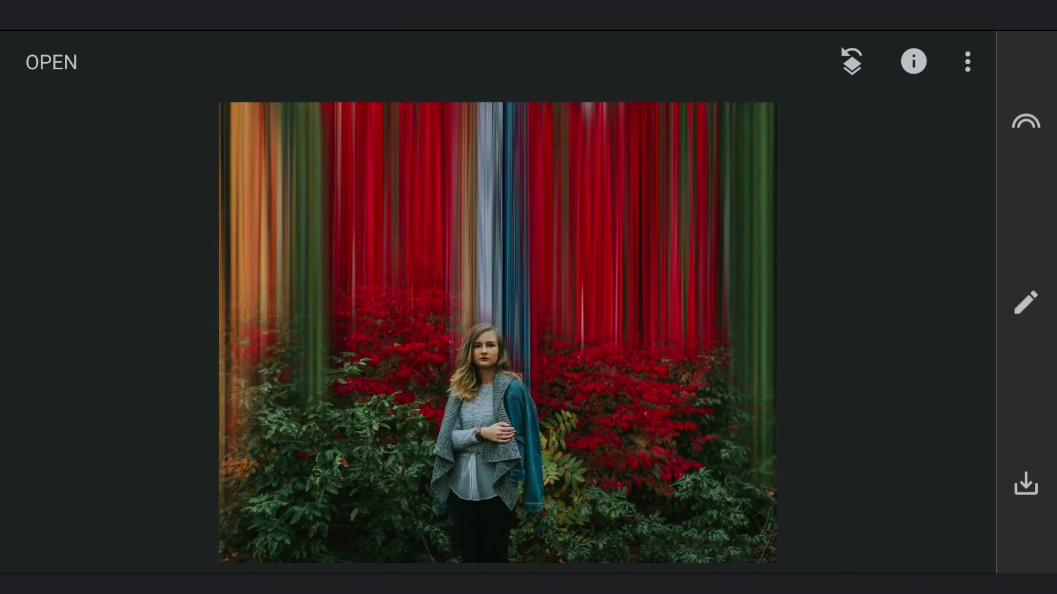
# Place a Selective point on the red streaks, enlarge it, and raise Brightness to +49
pyautogui.click(1026, 303)
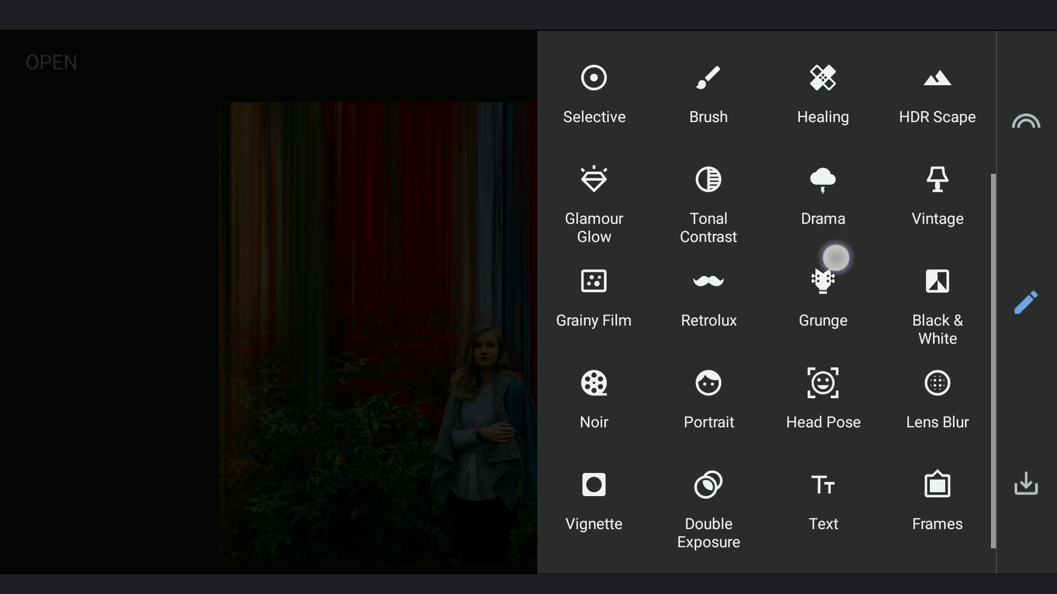
pyautogui.moveTo(834, 260); pyautogui.dragTo(833, 528)
pyautogui.click(614, 321)
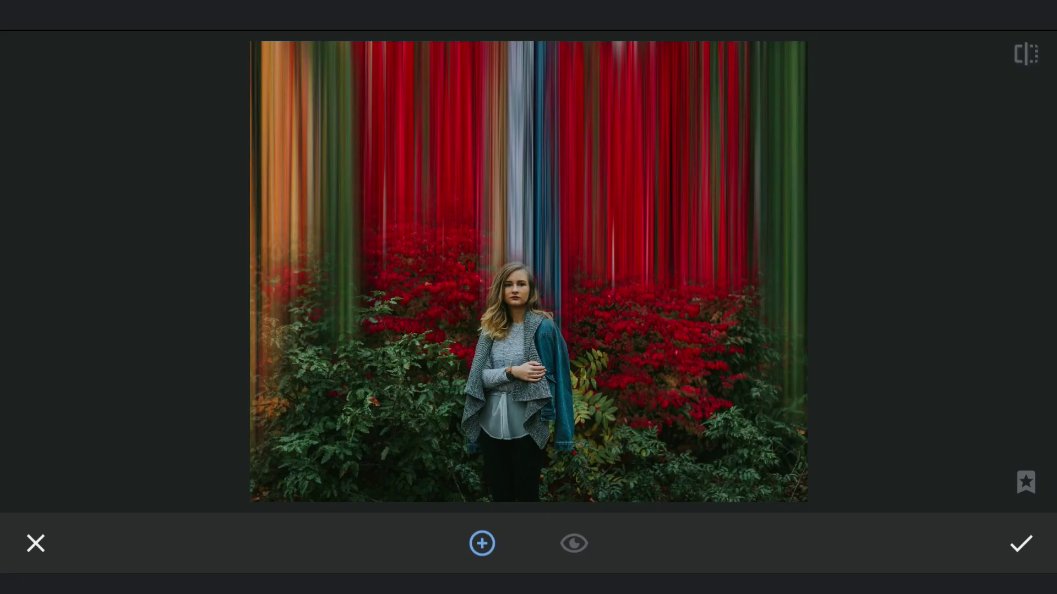
pyautogui.click(588, 163)
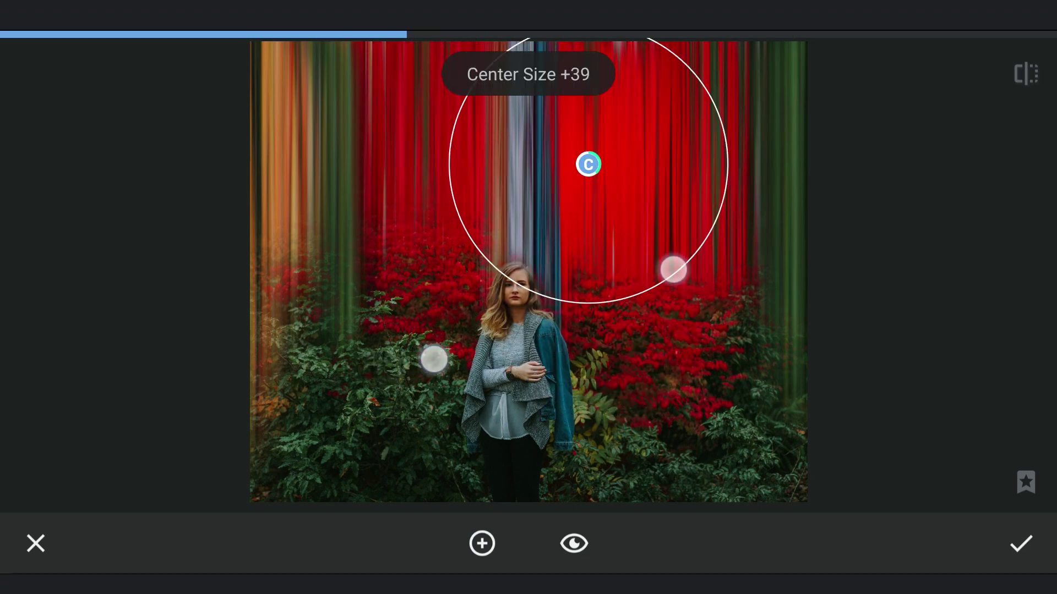
pyautogui.moveTo(588, 163); pyautogui.dragTo(609, 184)
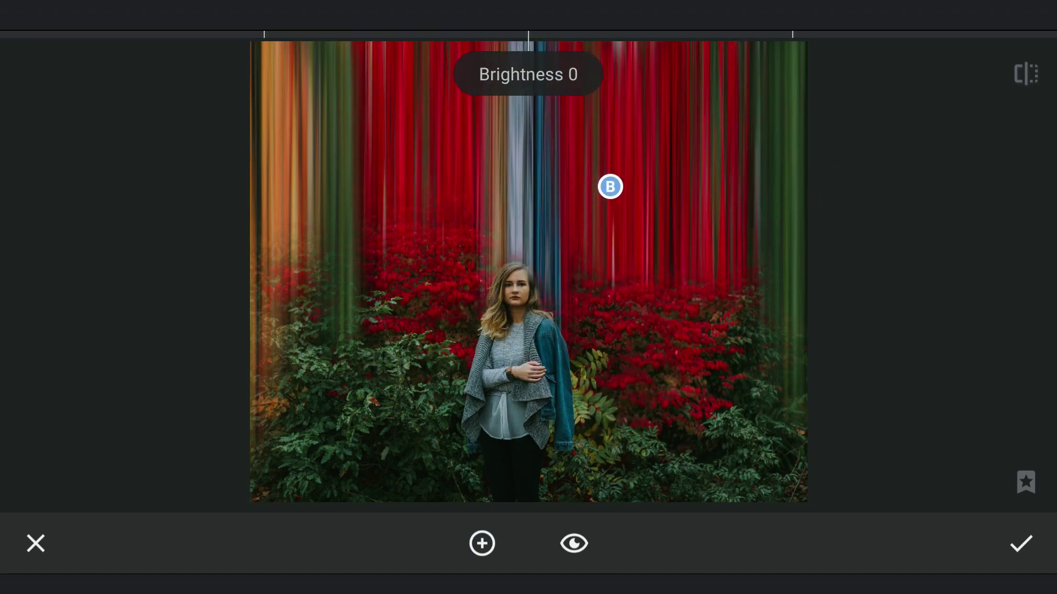
pyautogui.moveTo(743, 223); pyautogui.dragTo(860, 254)
pyautogui.moveTo(686, 348); pyautogui.dragTo(765, 337)
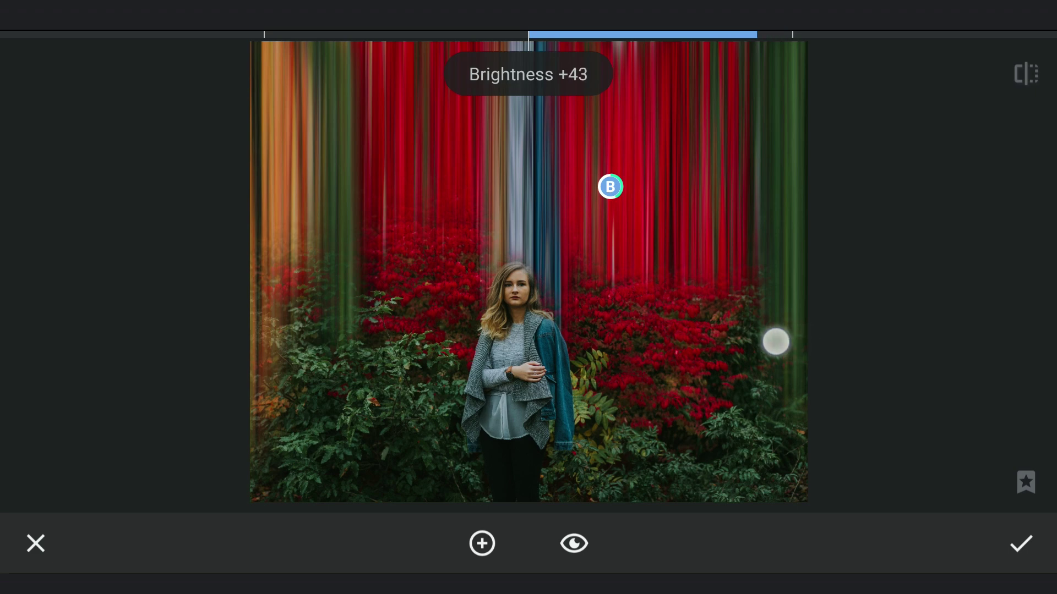
pyautogui.moveTo(698, 306); pyautogui.dragTo(716, 306)
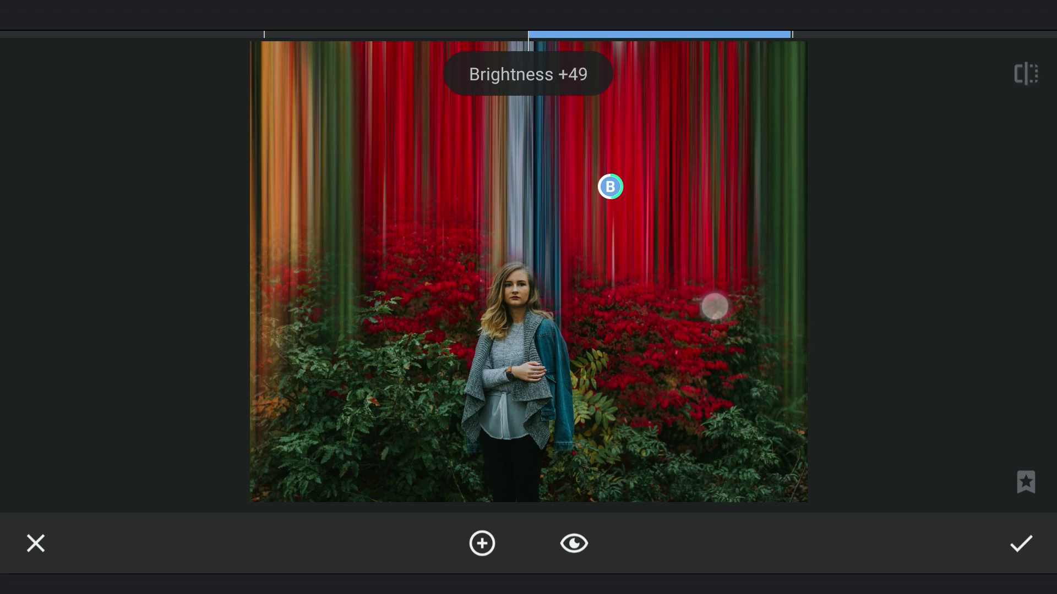
pyautogui.click(610, 186)
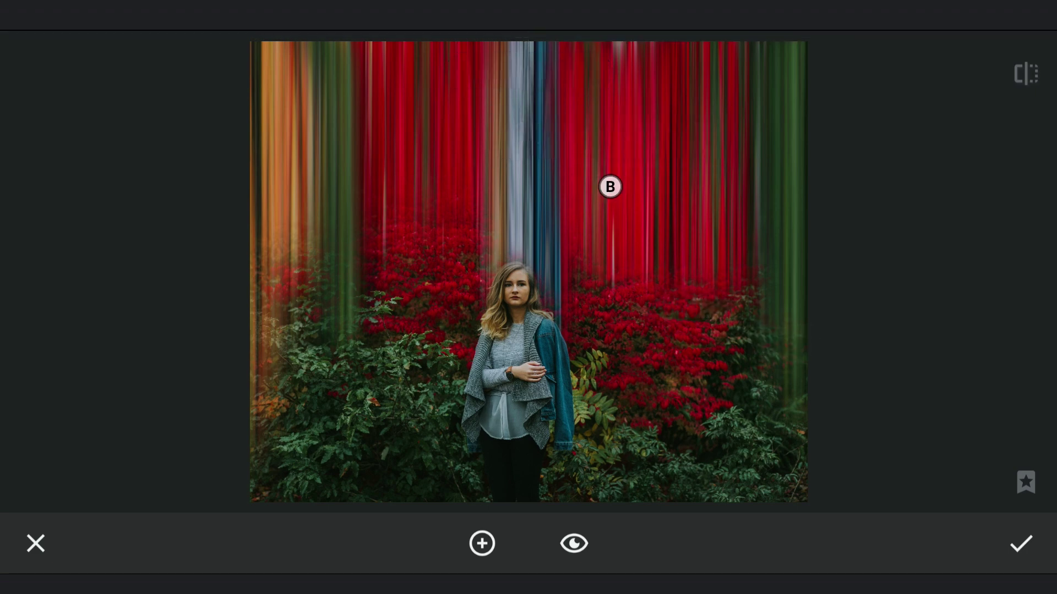
# Add a point on the left green streak with Brightness +52 and boosted contrast
pyautogui.click(334, 124)
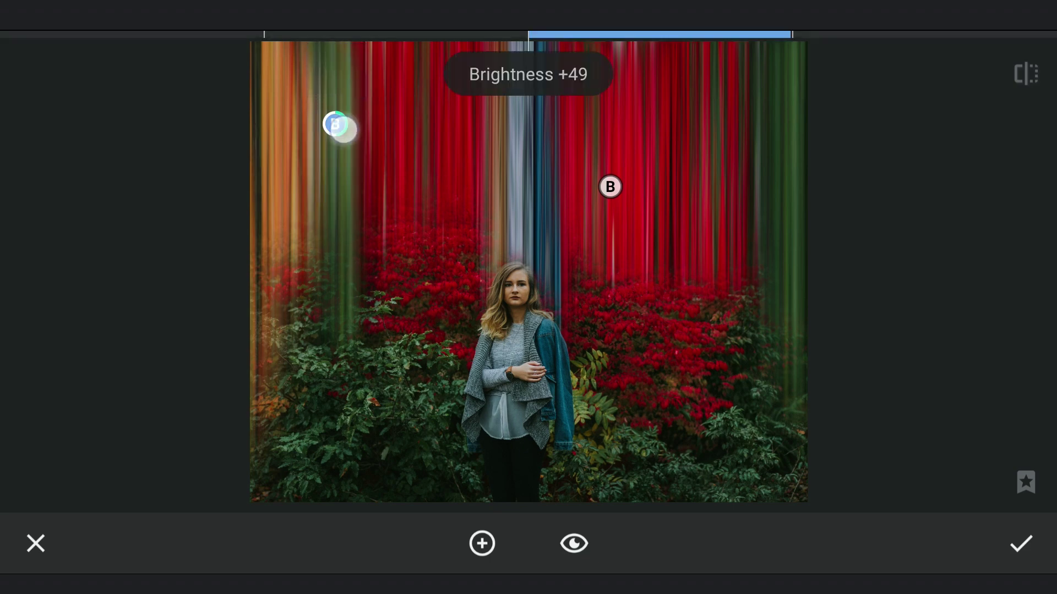
pyautogui.moveTo(338, 126); pyautogui.dragTo(339, 97)
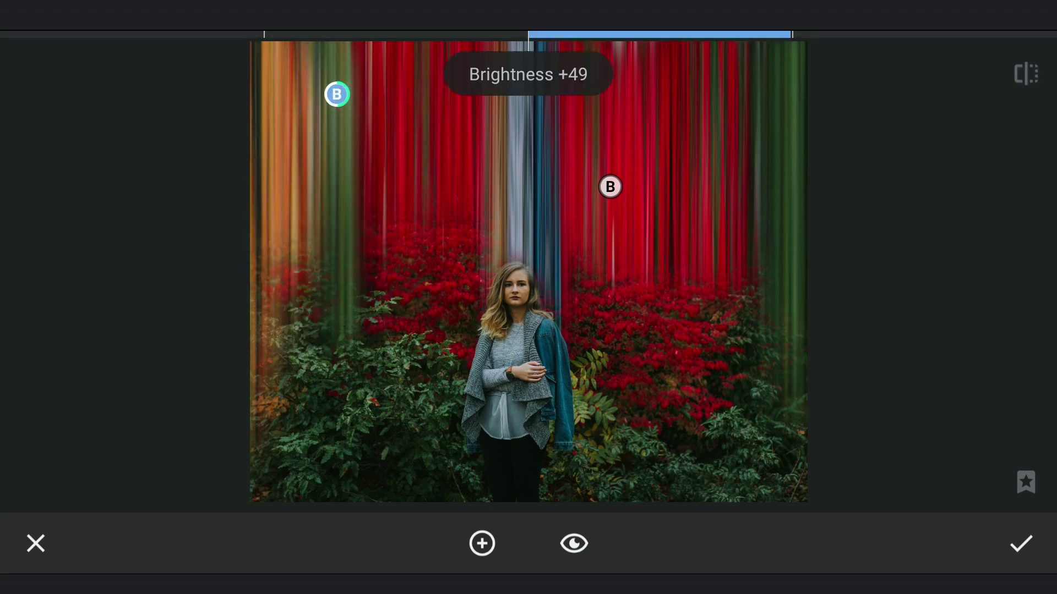
pyautogui.moveTo(412, 299); pyautogui.dragTo(428, 293)
pyautogui.moveTo(436, 330)
pyautogui.mouseDown()
pyautogui.moveTo(427, 285)
pyautogui.moveTo(476, 273)
pyautogui.mouseUp()
pyautogui.moveTo(441, 331)
pyautogui.mouseDown()
pyautogui.moveTo(440, 262)
pyautogui.moveTo(439, 298)
pyautogui.moveTo(470, 268)
pyautogui.mouseUp()
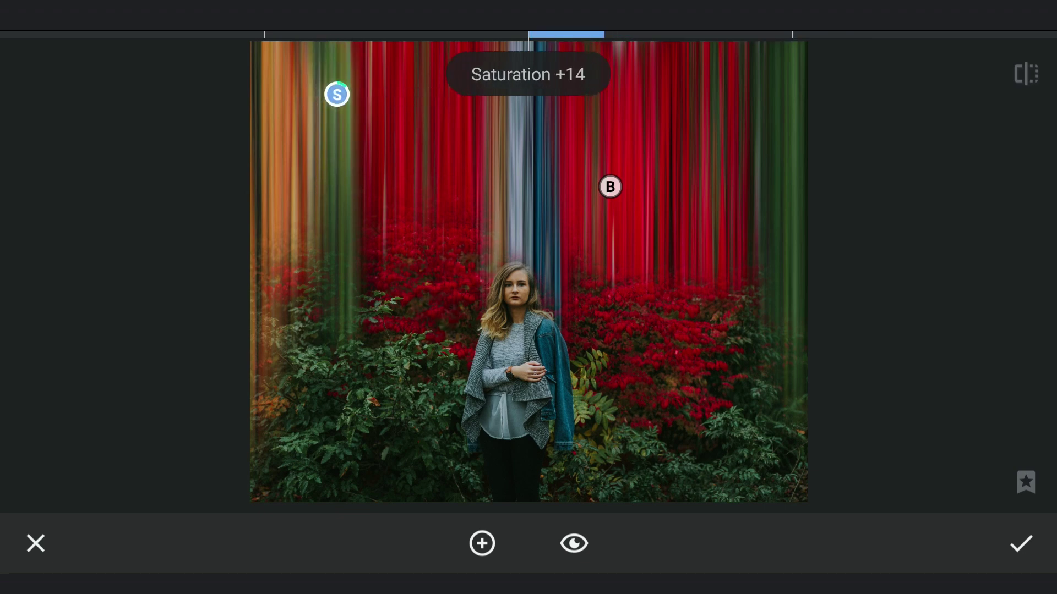
# Copy the point onto the right green and central blue streaks, then apply the Selective edits
pyautogui.click(337, 94)
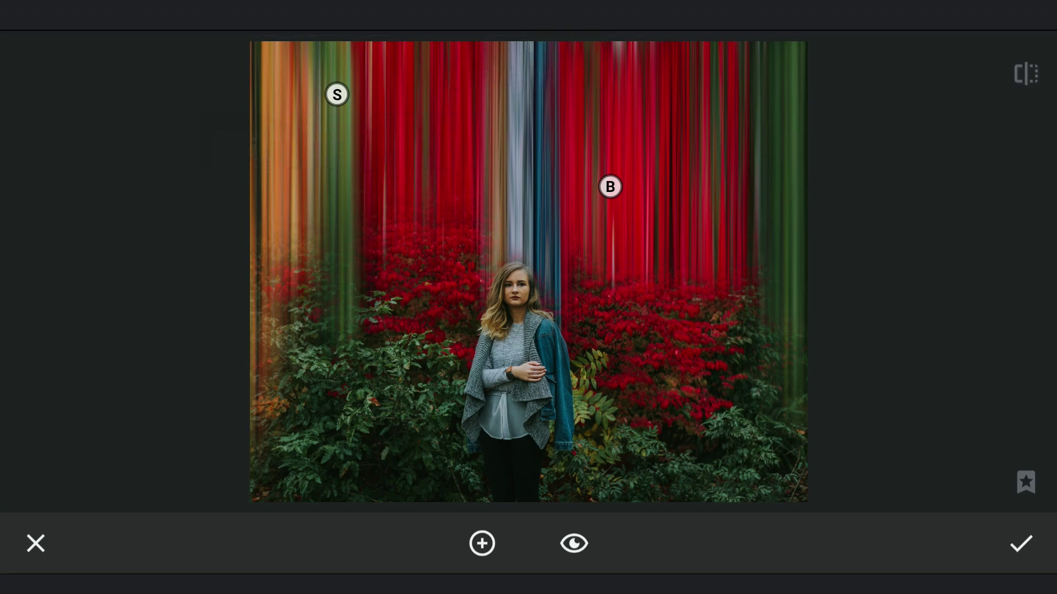
pyautogui.click(807, 122)
pyautogui.click(830, 76)
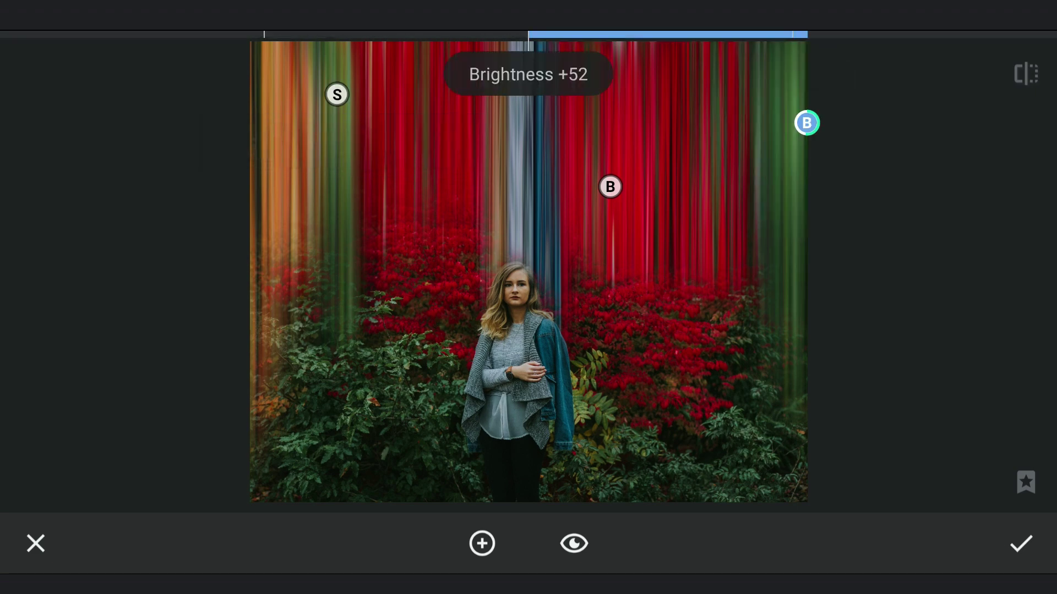
pyautogui.click(807, 122)
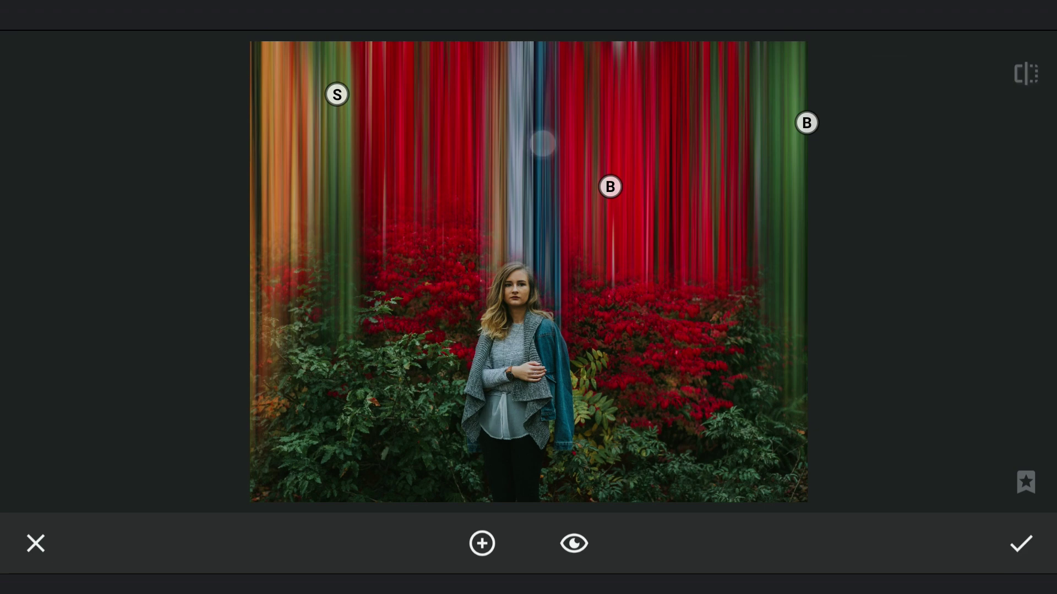
pyautogui.click(542, 143)
pyautogui.click(540, 91)
pyautogui.moveTo(542, 143); pyautogui.dragTo(537, 50)
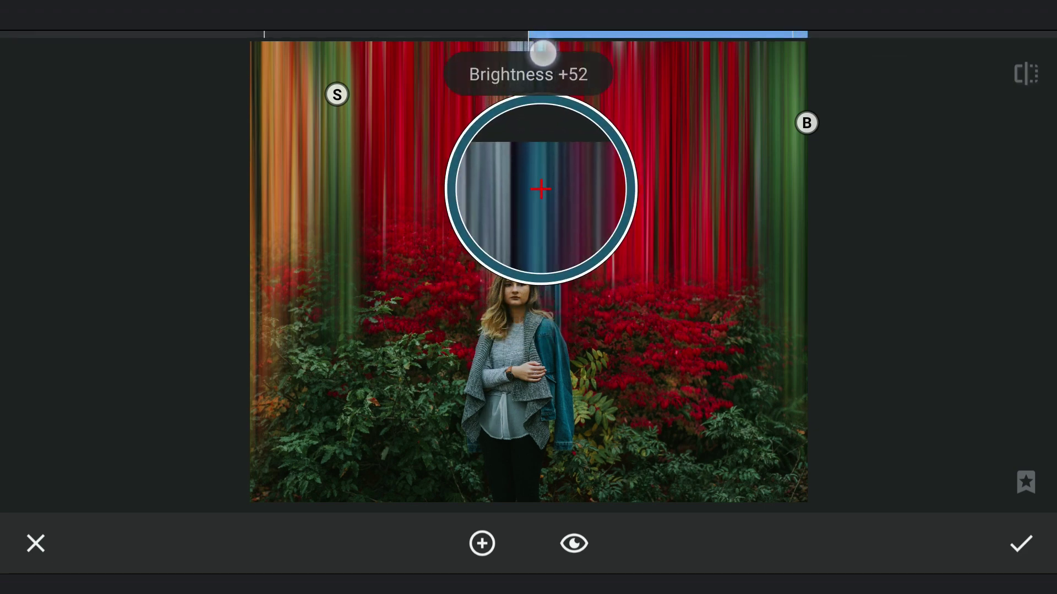
pyautogui.click(609, 186)
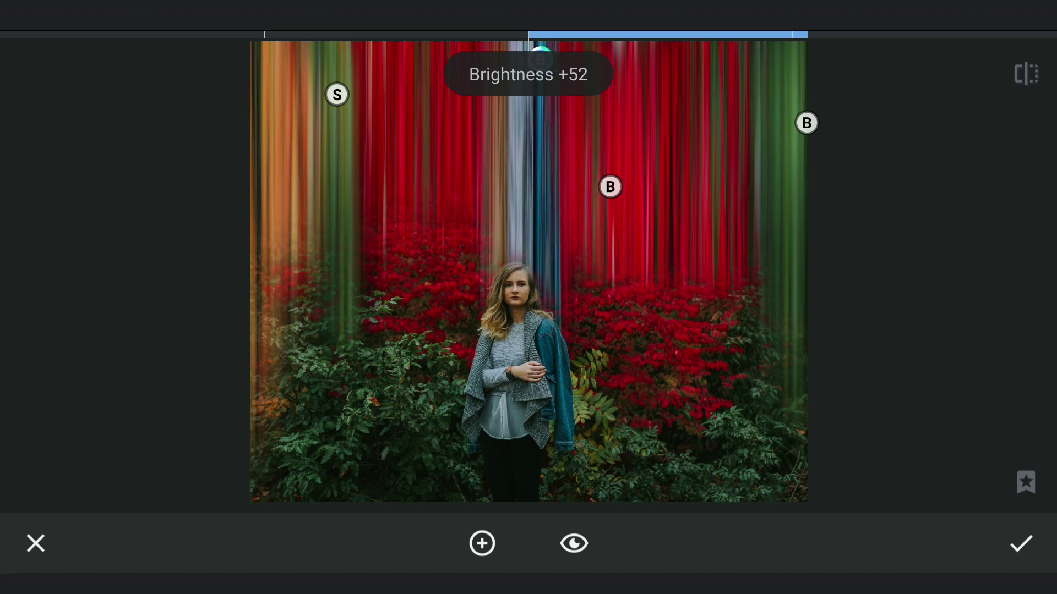
pyautogui.click(1044, 72)
pyautogui.click(1021, 544)
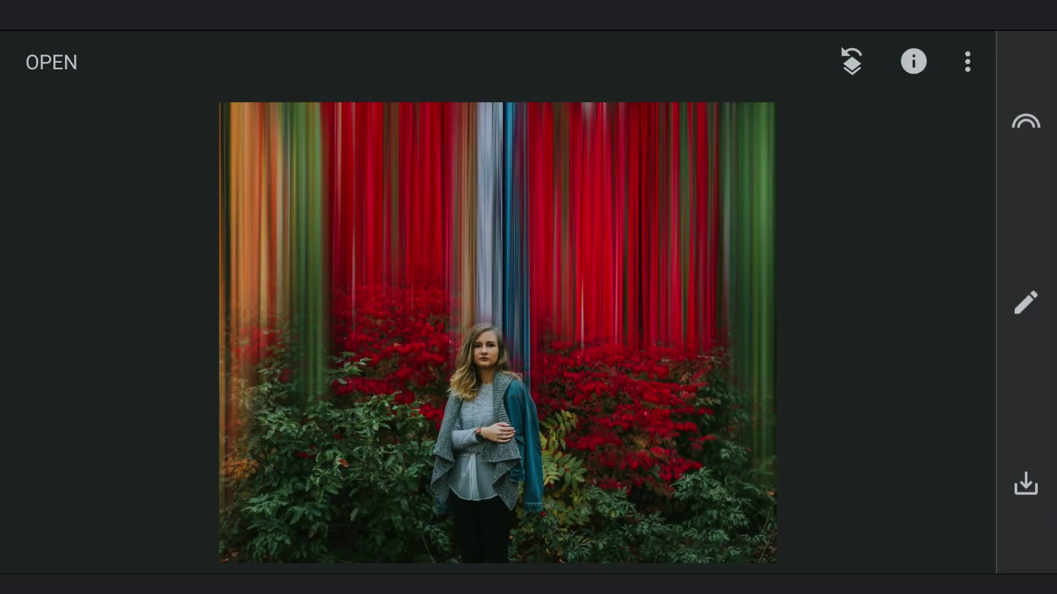